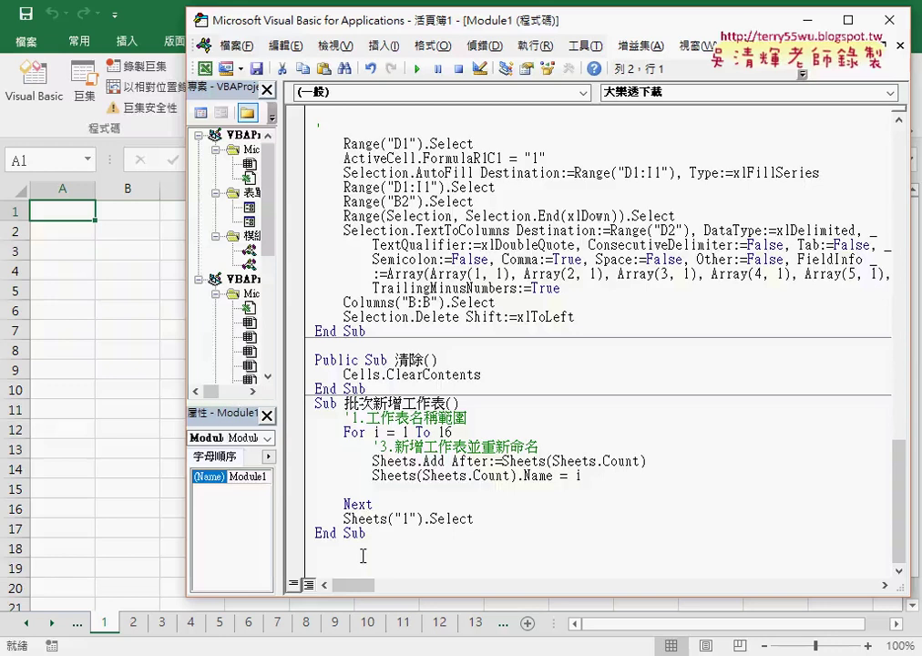
Leave the VBA editor and display sheet 工作表1 with its lottery draw history
click(395, 554)
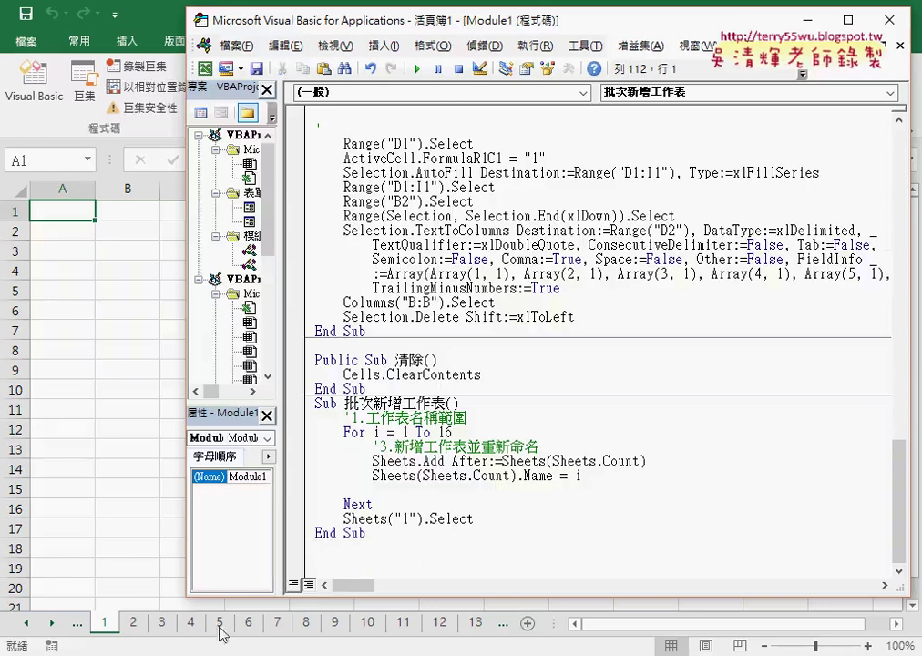
click(146, 536)
click(26, 623)
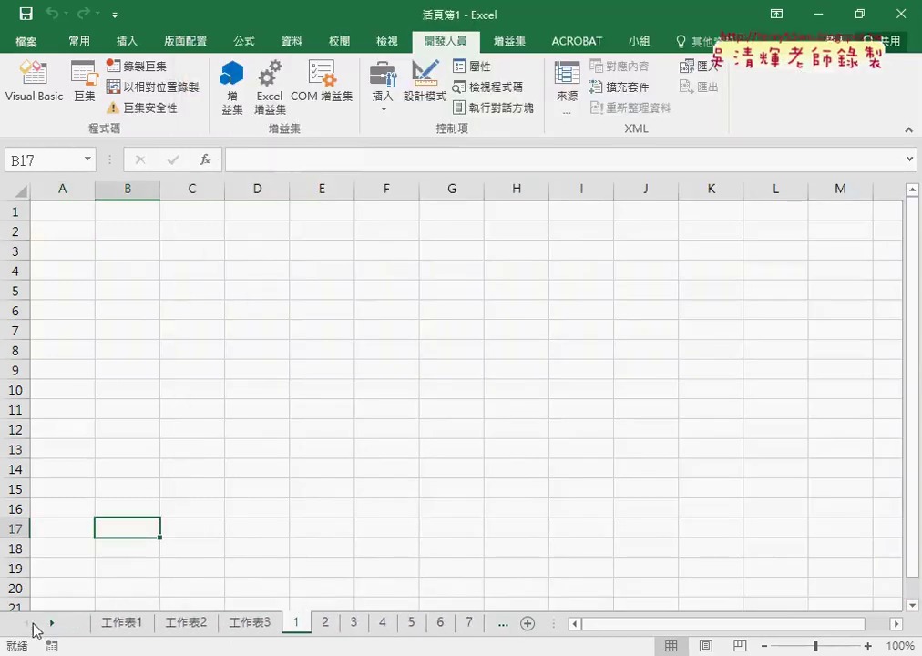
click(122, 625)
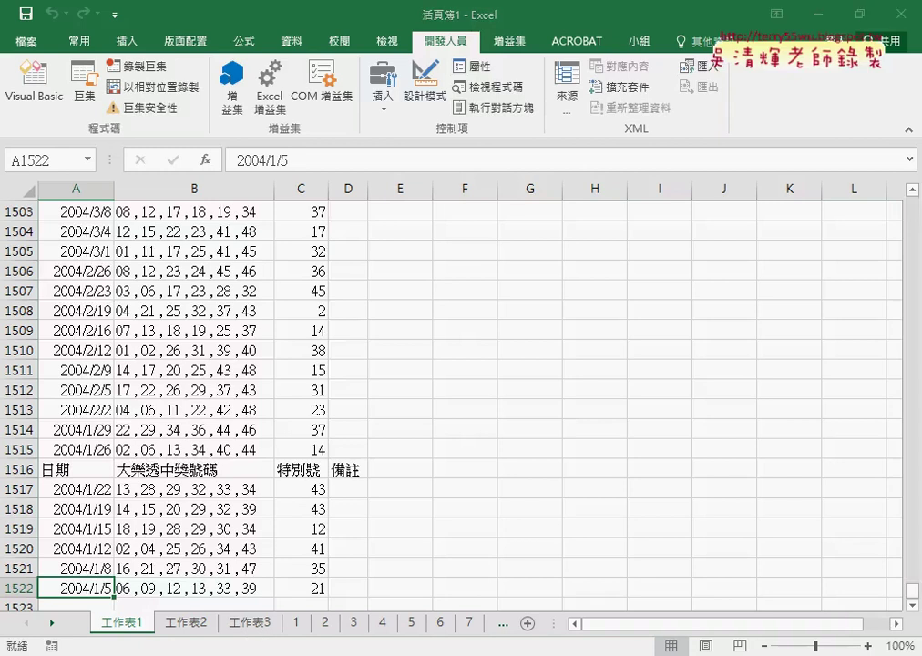
mouse_move(246, 652)
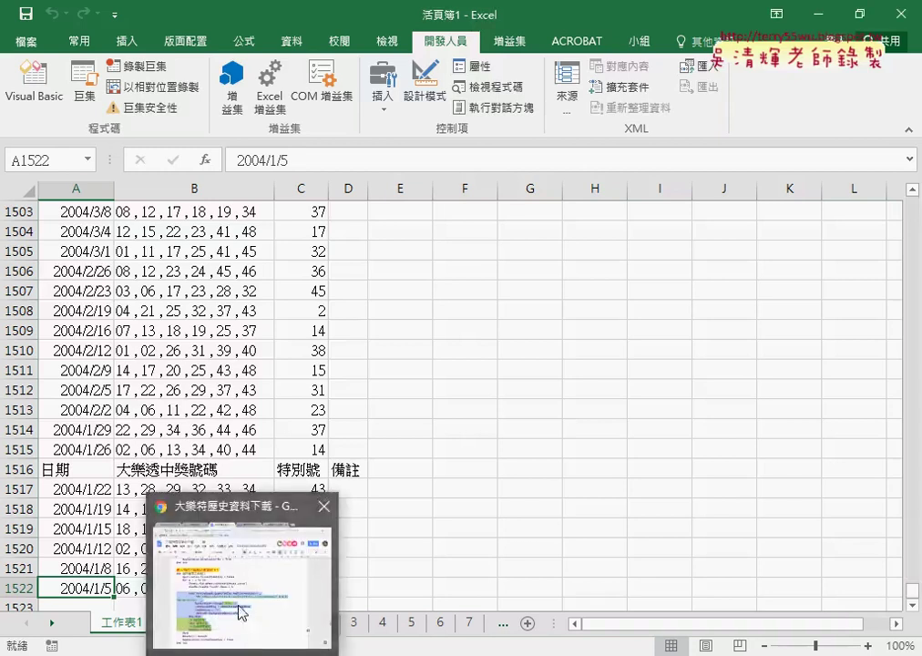
click(245, 564)
Copy the 'Sub 刪除舊工作表()' header line from the Google Docs notes
scroll(290, 550, up, 6)
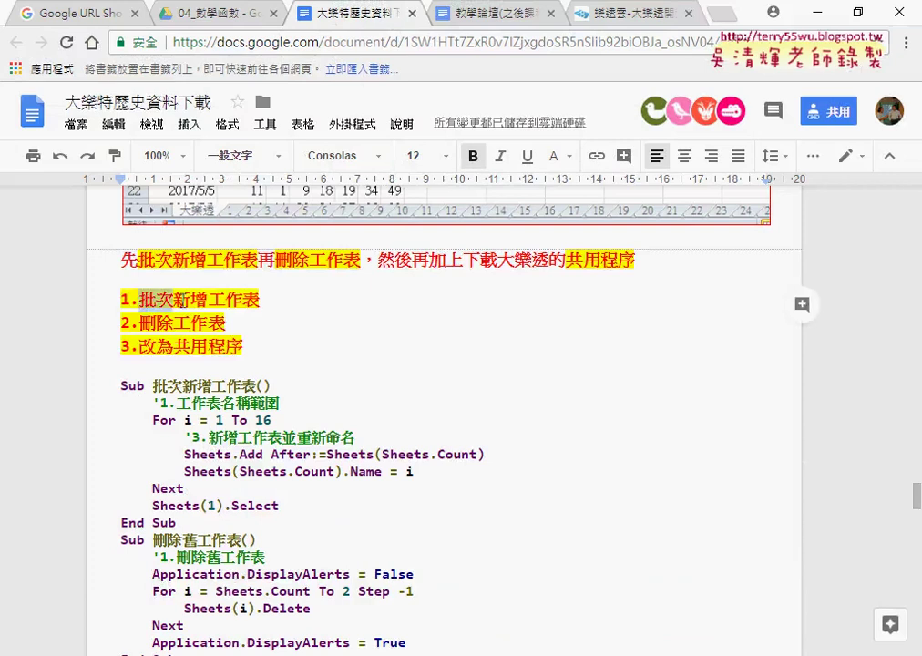
drag(138, 300, 260, 300)
drag(139, 322, 225, 322)
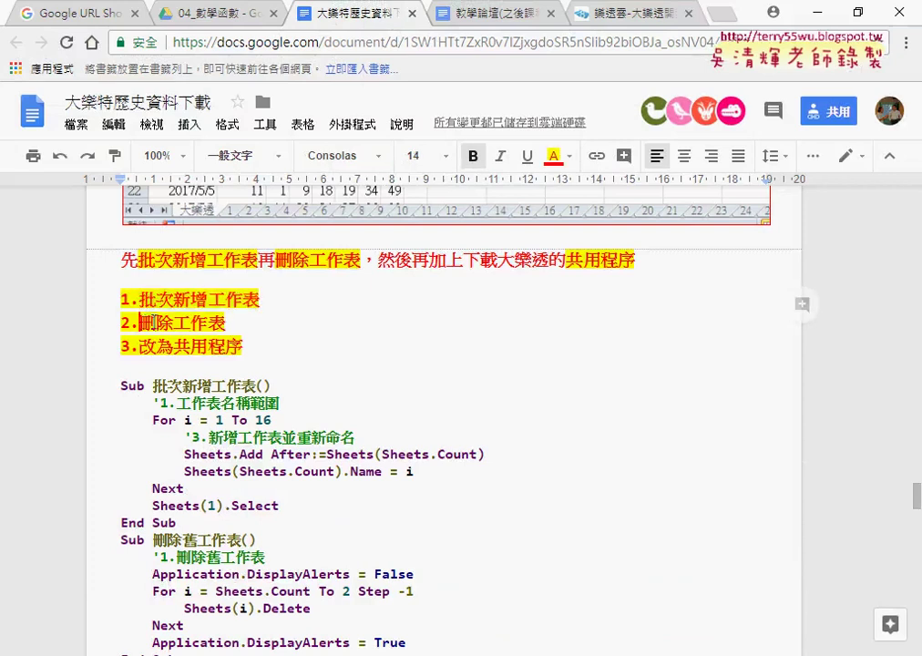
scroll(259, 418, down, 2)
click(188, 479)
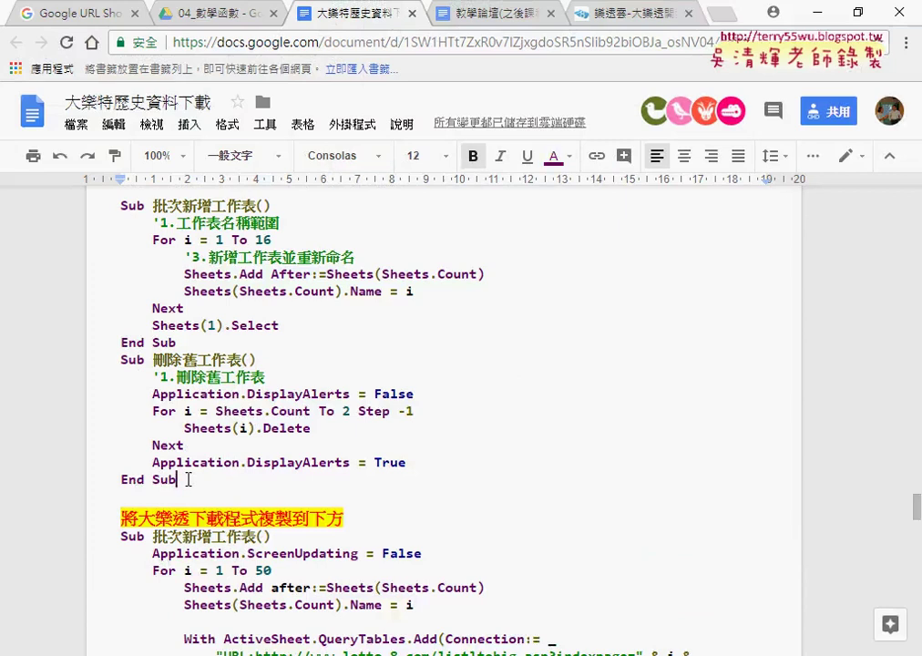
drag(125, 360, 268, 358)
key(ctrl+c)
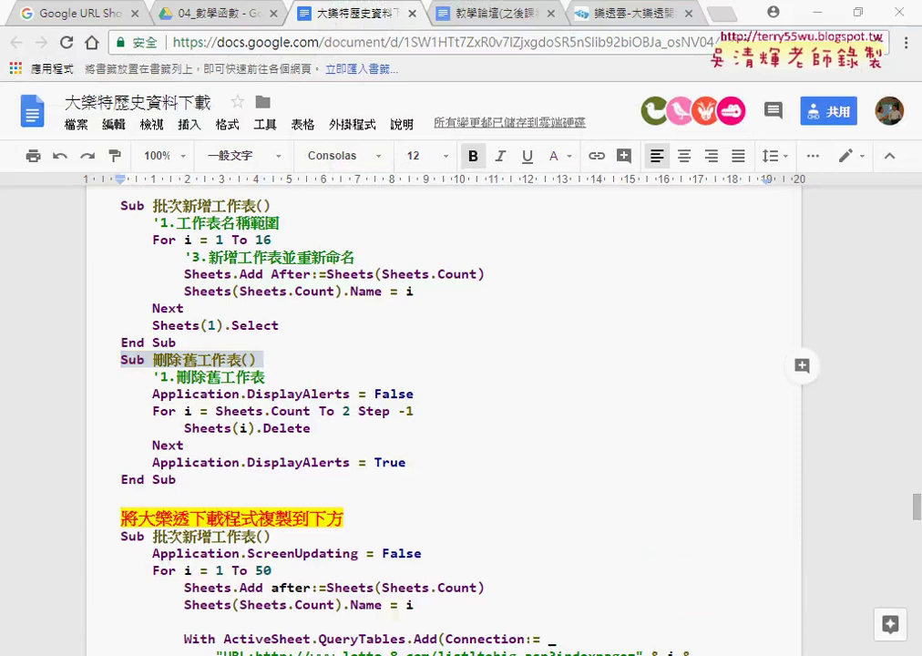
mouse_move(540, 596)
click(638, 582)
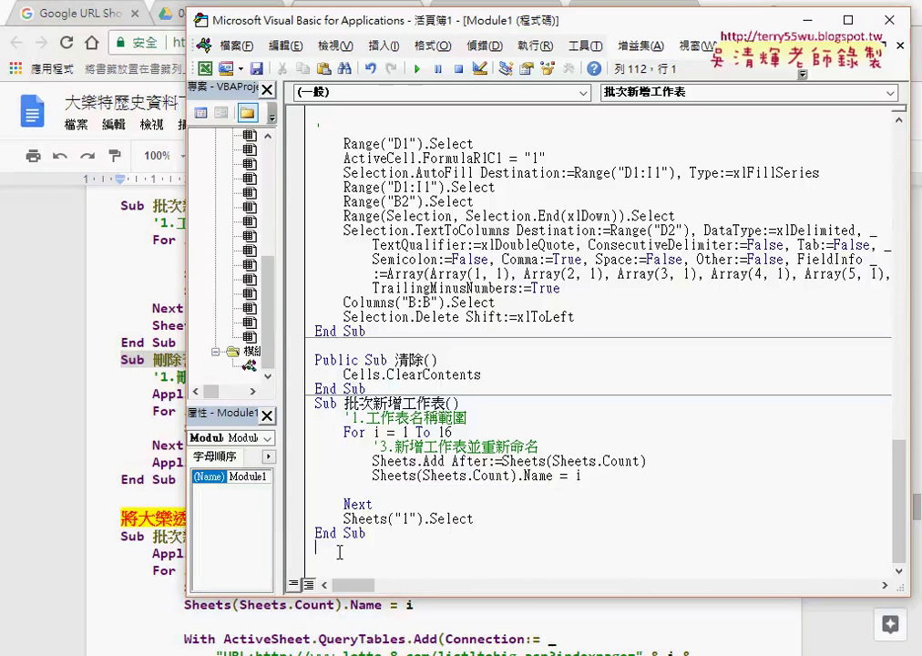
Paste 'Sub 刪除舊工作表()' below the first macro and close it with End Sub
key(ctrl+v)
key(Return)
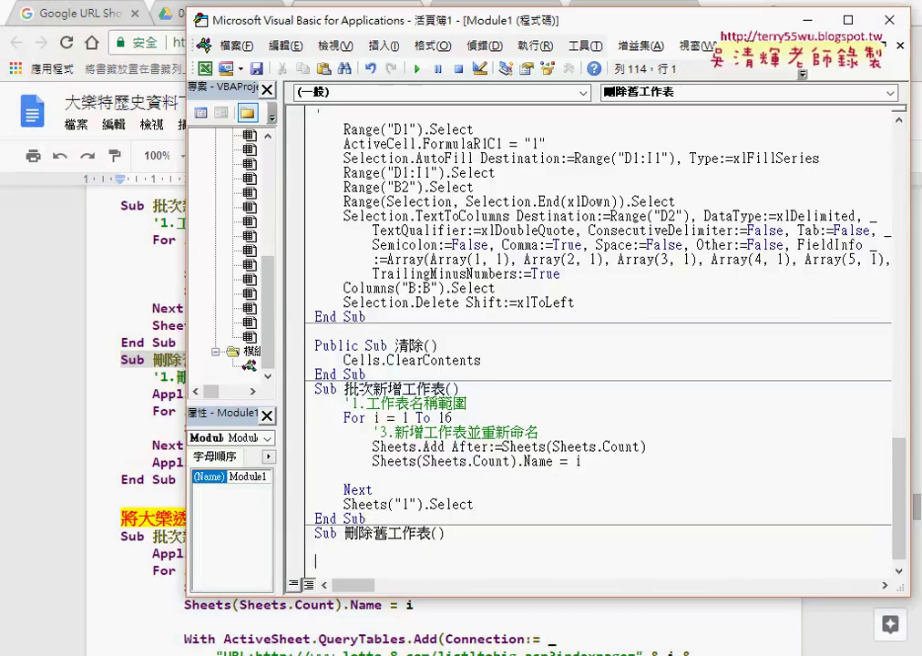
text(end sub)
key(Return)
Begin an indented 'for i=' loop line inside the new sub
click(325, 544)
click(335, 531)
key(Tab)
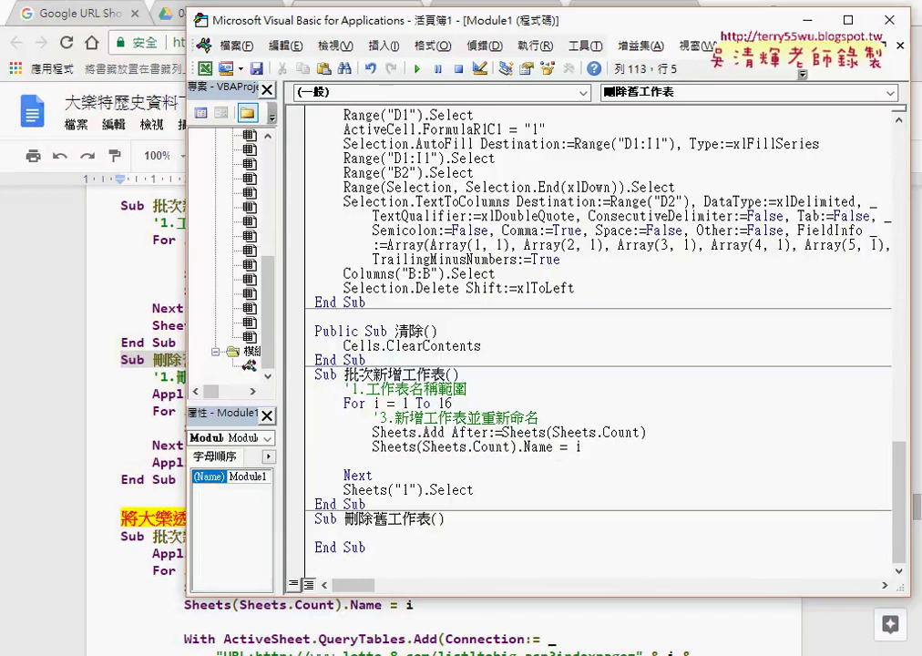
text(for )
text(i)
text(=)
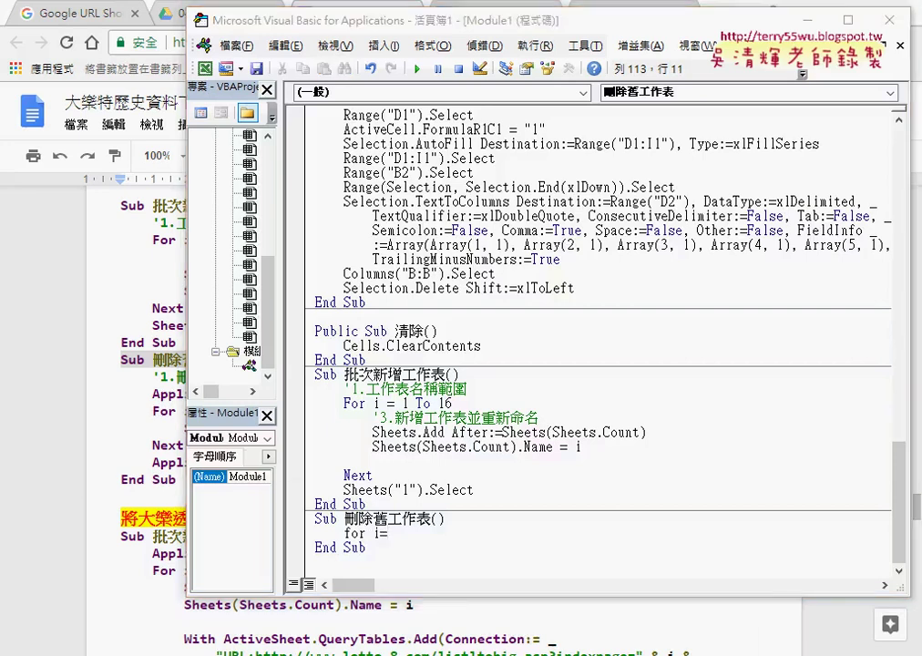
In workbook 活頁簿1, stretch the tab strip rightward so sheet tabs 1–16 all show
mouse_move(440, 628)
click(294, 614)
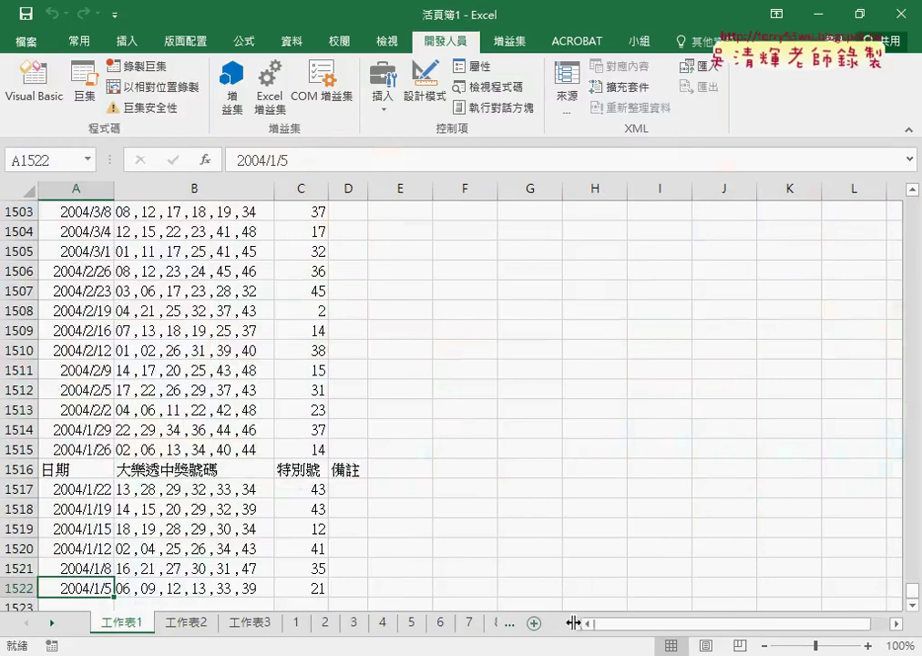
drag(551, 622, 676, 622)
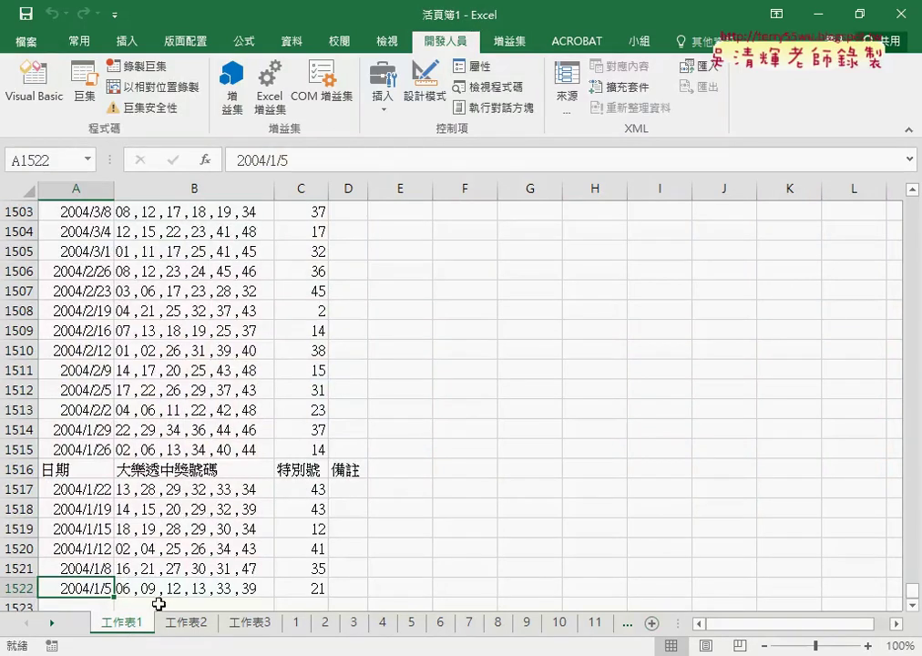
drag(677, 624, 877, 621)
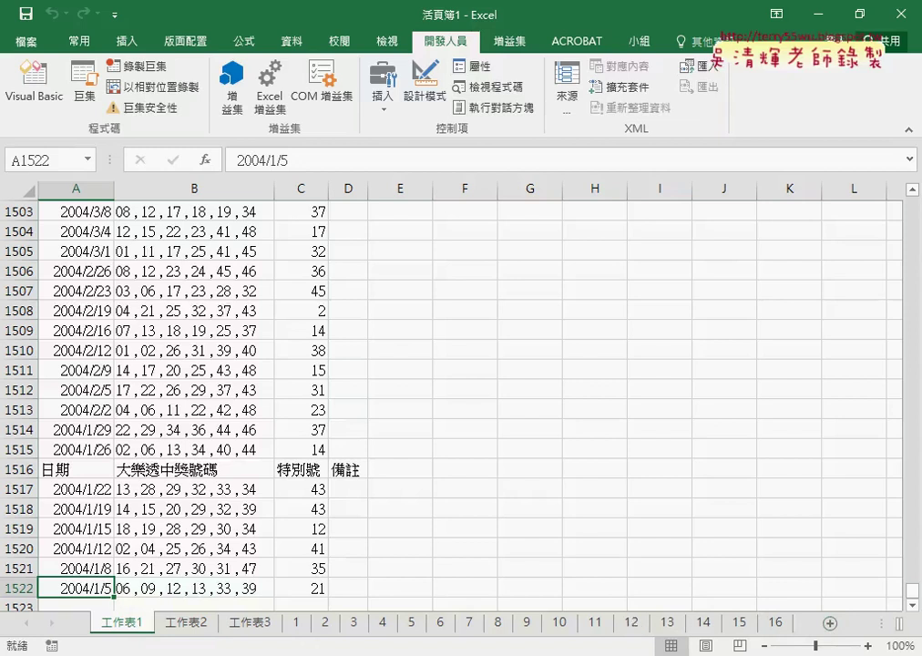
mouse_move(581, 618)
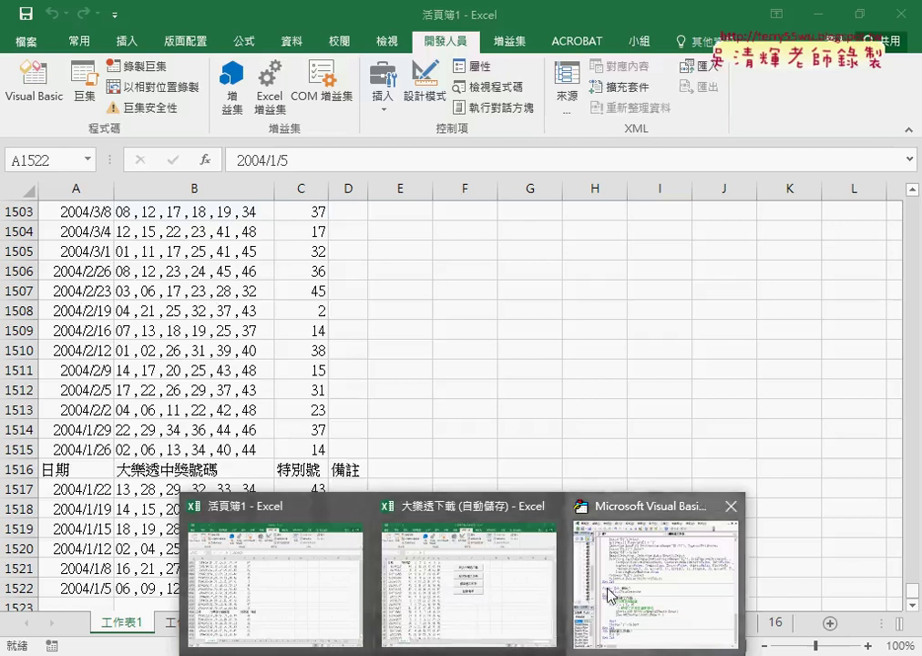
click(610, 597)
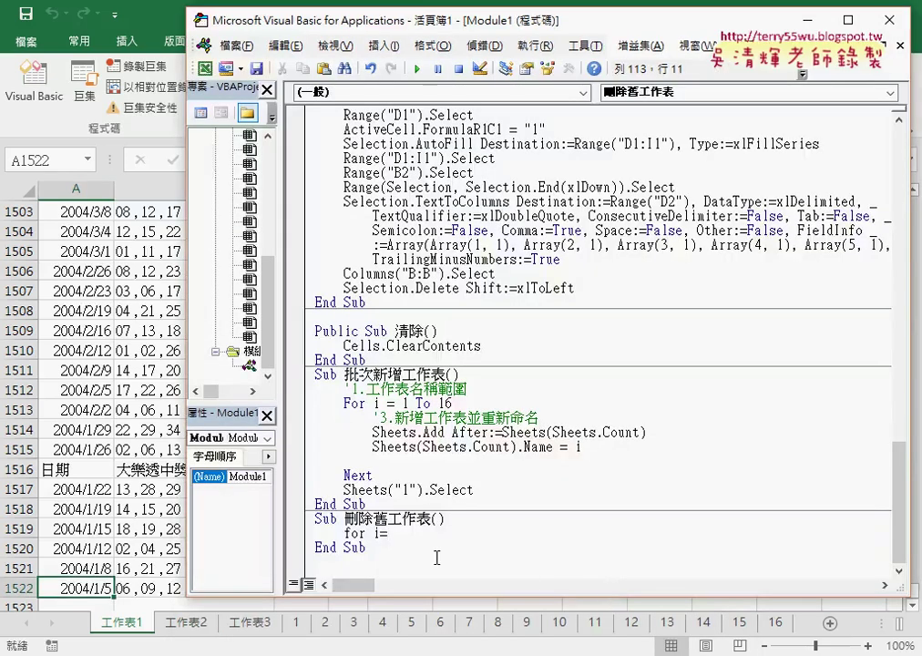
Complete the loop start as 'for i=sheets.Count' using the Count member suggestion
text(sheets)
text(.)
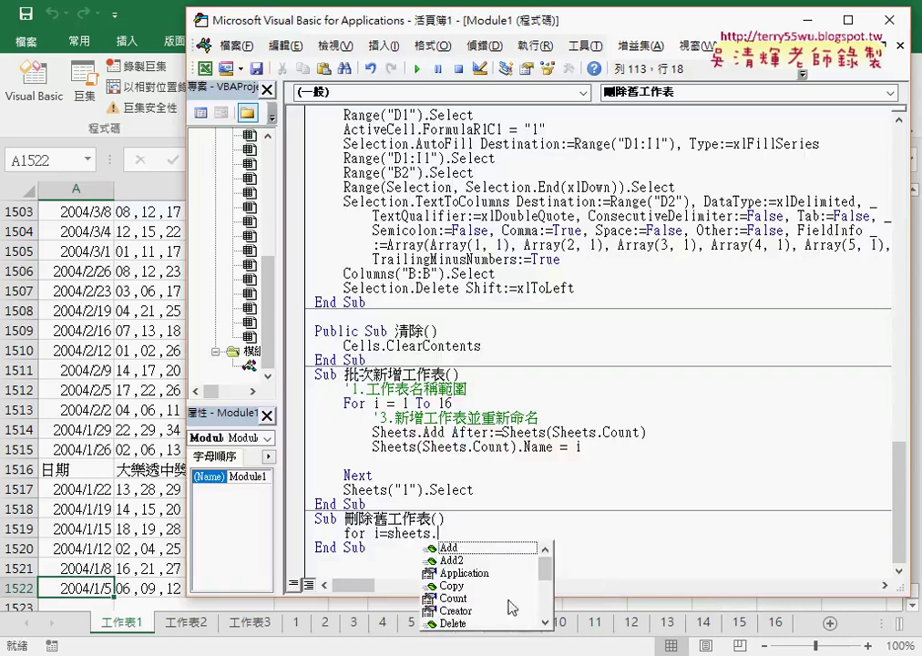
click(471, 598)
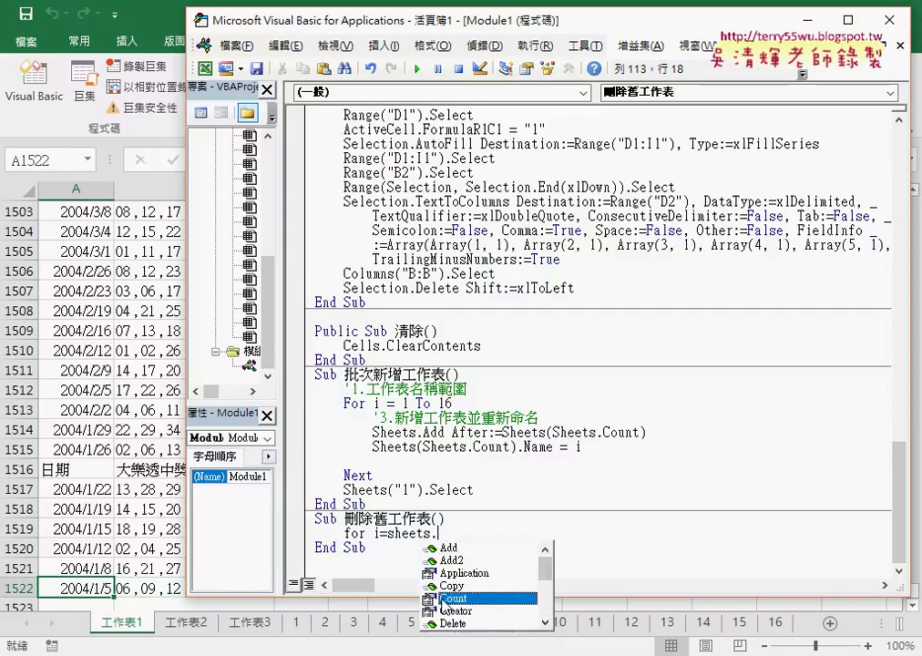
double_click(473, 597)
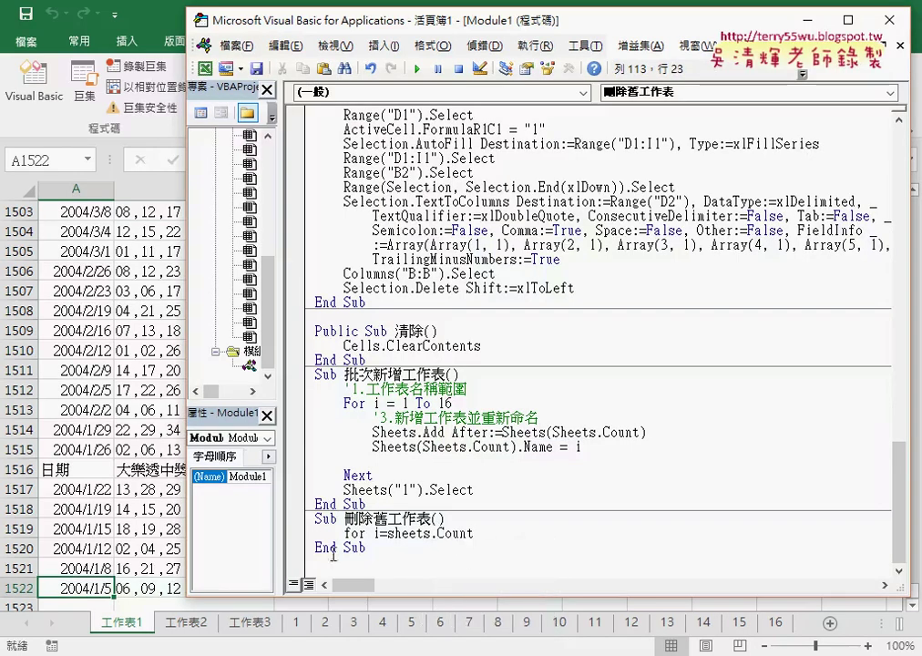
double_click(441, 536)
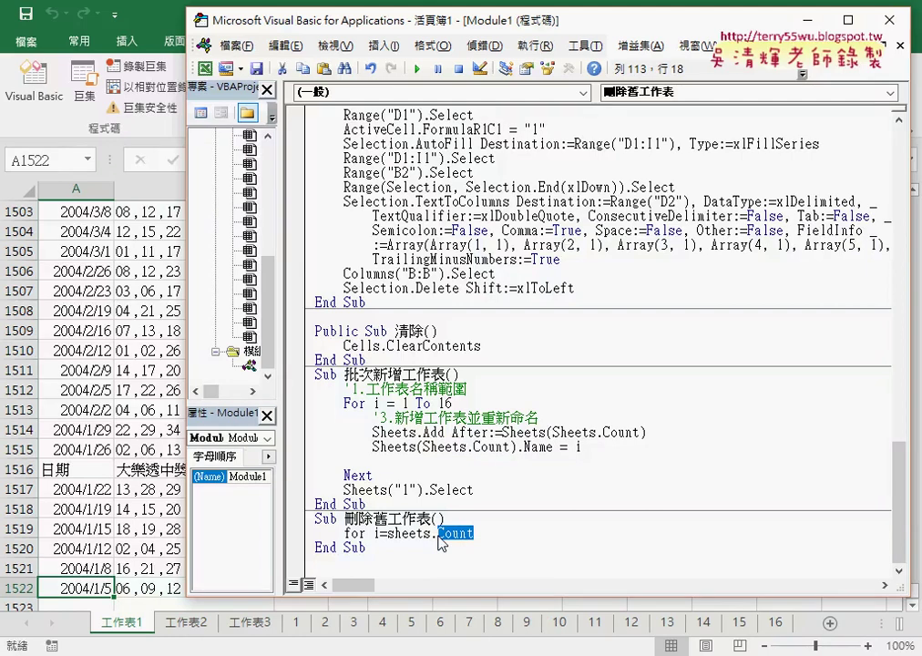
Extend the loop header to 'For i = Sheets.Count To 2 Step -1' and add Next
click(488, 532)
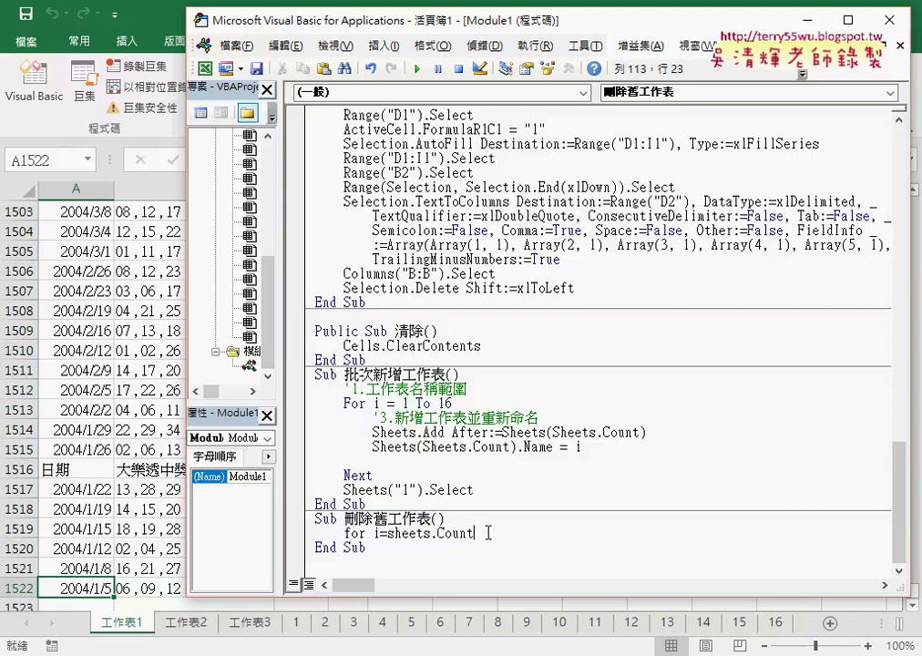
text(to )
text(2)
key(Return)
key(Return)
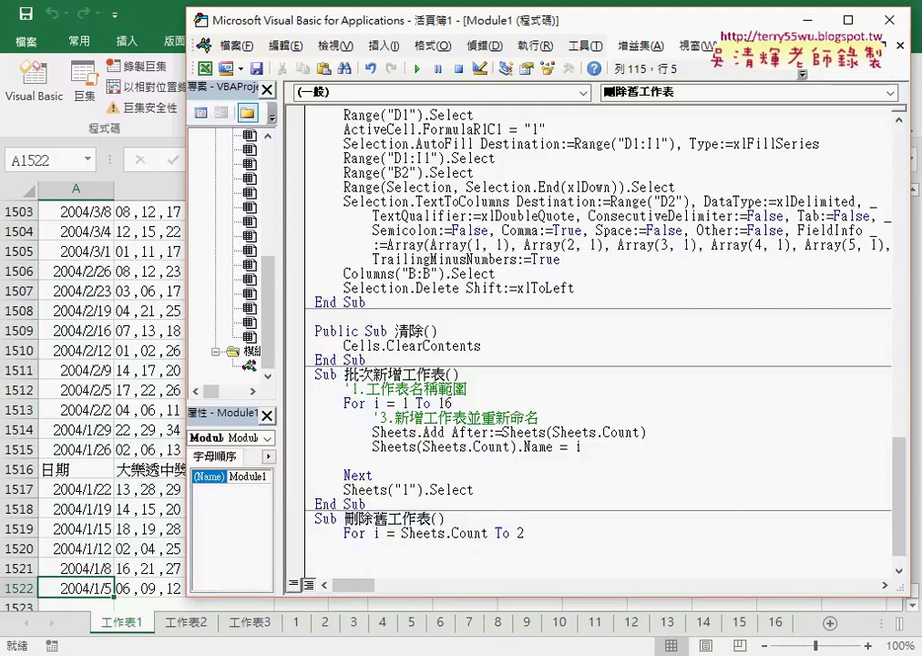
text(next)
key(Up)
click(571, 539)
text(step -1)
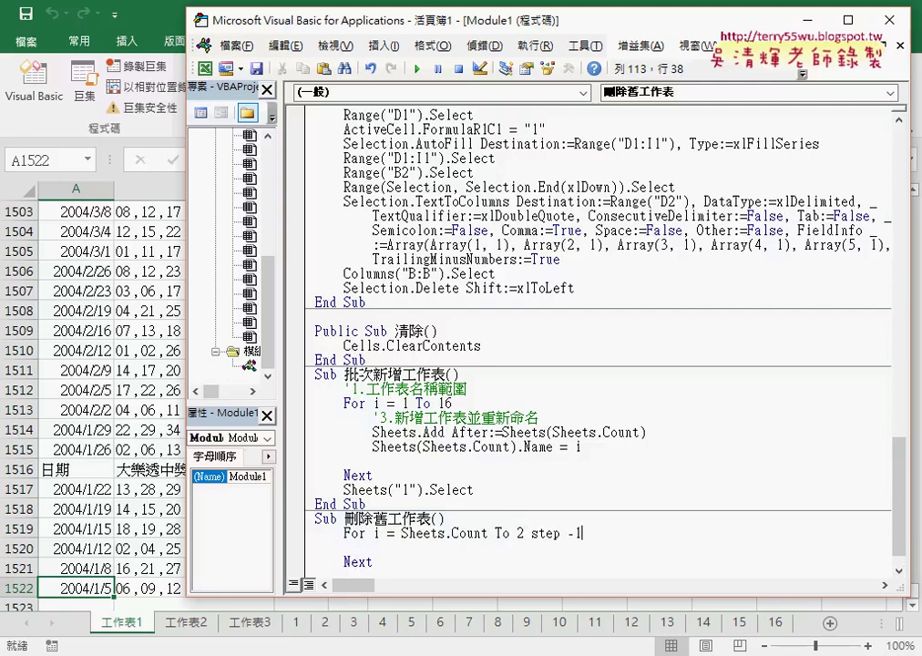
drag(581, 534, 533, 535)
Write 'sheets(i).delete' as the indented loop body
click(498, 549)
key(Tab)
text(sheets)
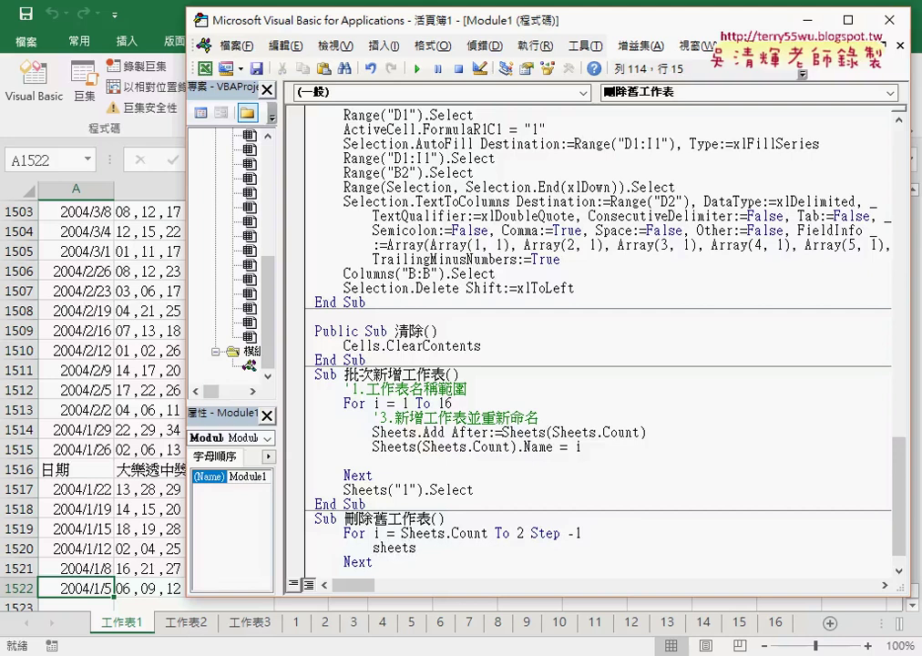
text(()
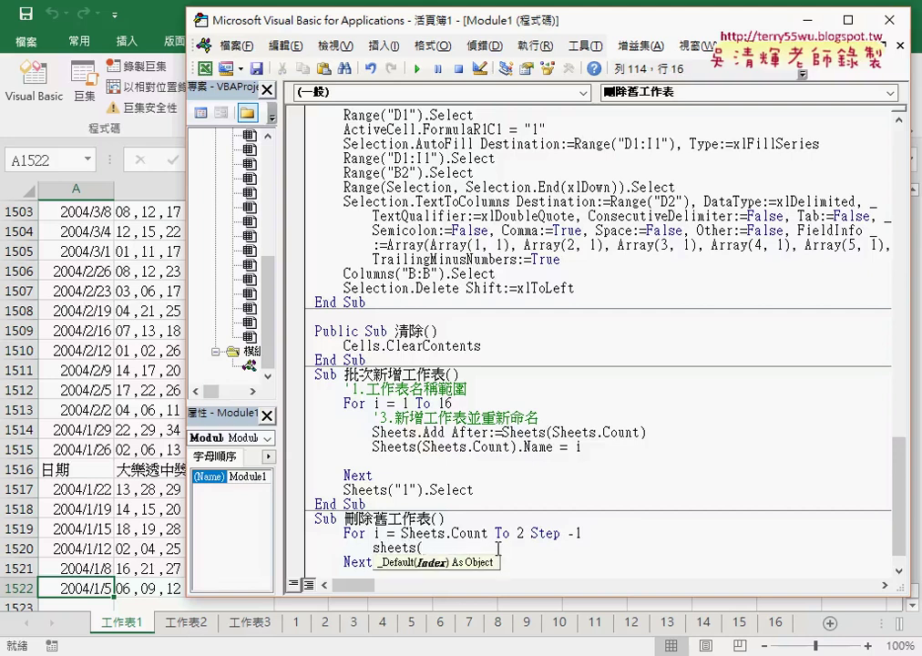
text(i)
text().)
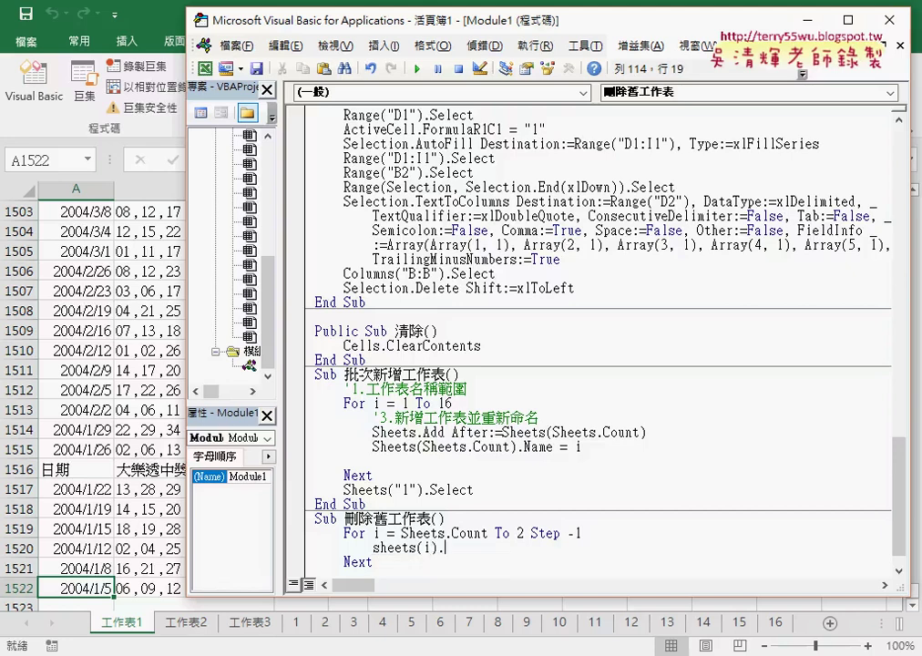
text(delete)
key(Down)
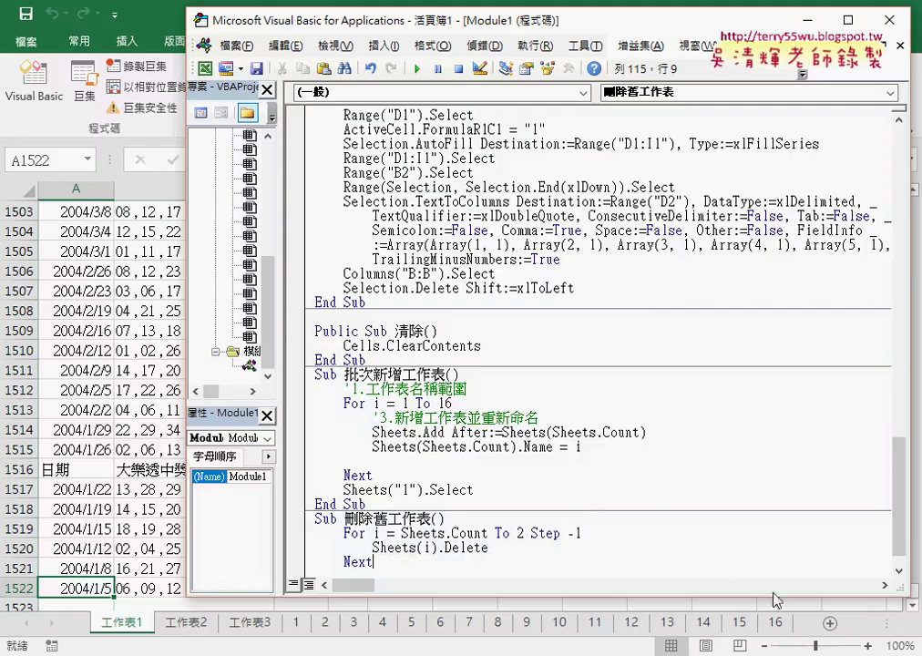
Delete sheet 工作表2 from its tab's context menu, then return to 工作表1
click(256, 628)
right_click(255, 628)
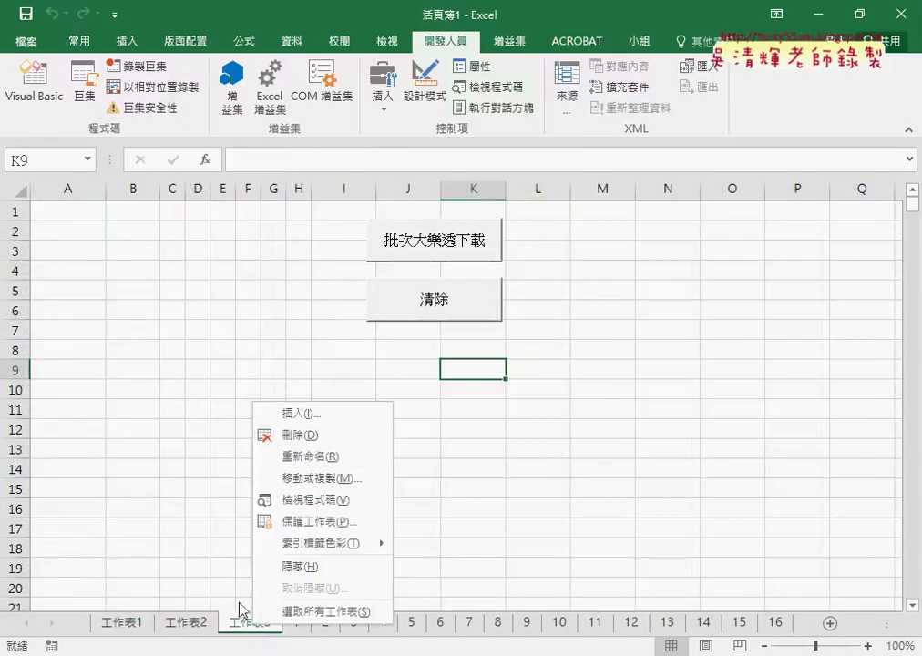
click(195, 624)
click(191, 623)
right_click(180, 629)
click(182, 628)
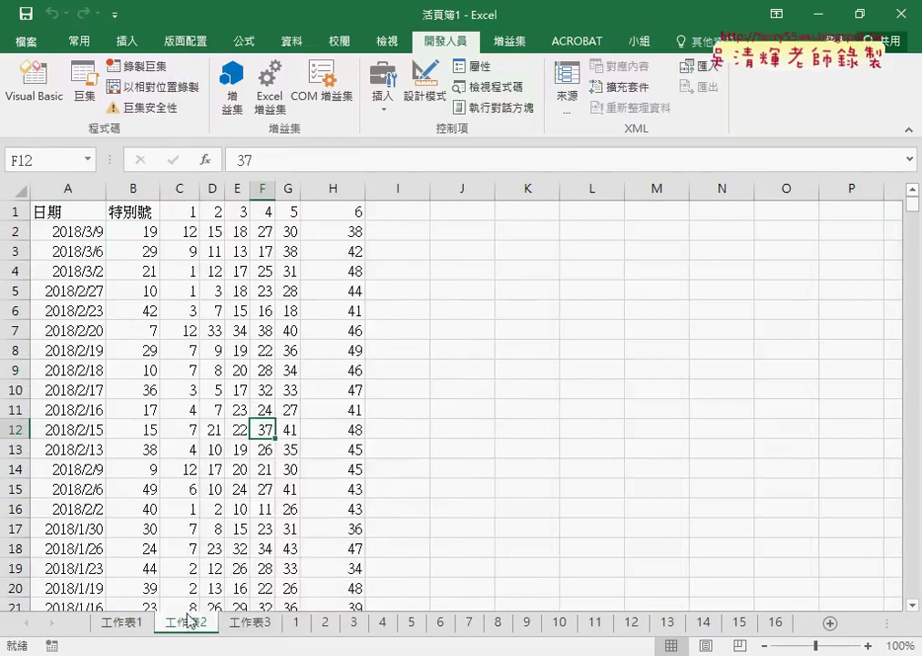
right_click(187, 625)
key(Escape)
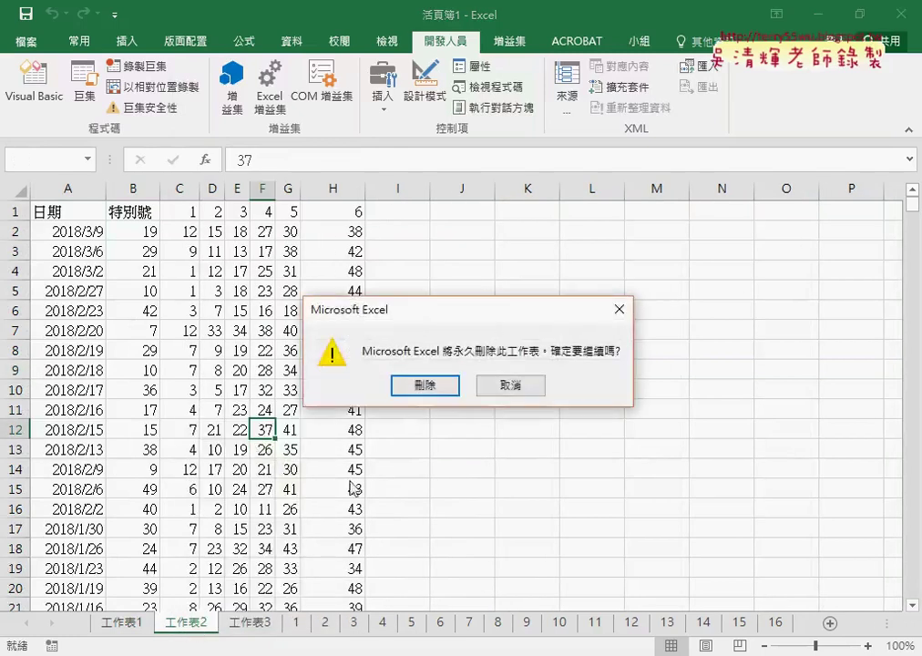
click(422, 383)
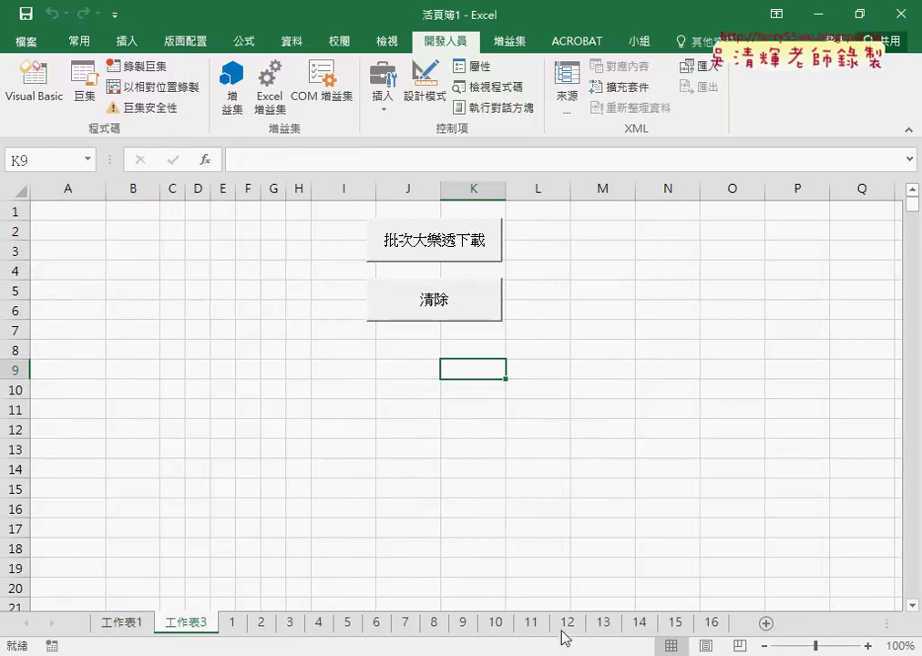
click(127, 627)
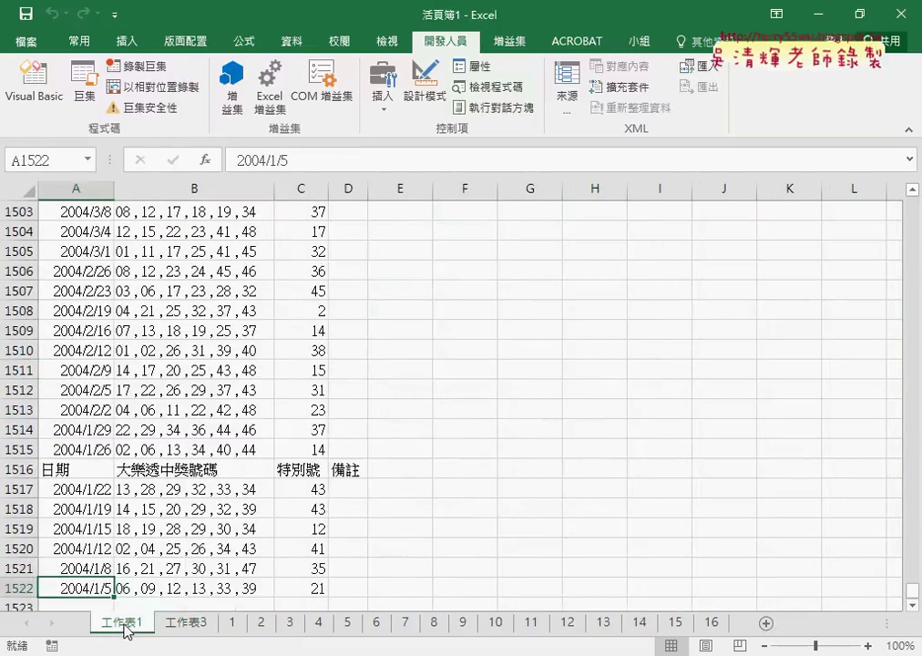
Step through 刪除舊工作表 with F8 and confirm deleting sheet 16
mouse_move(483, 648)
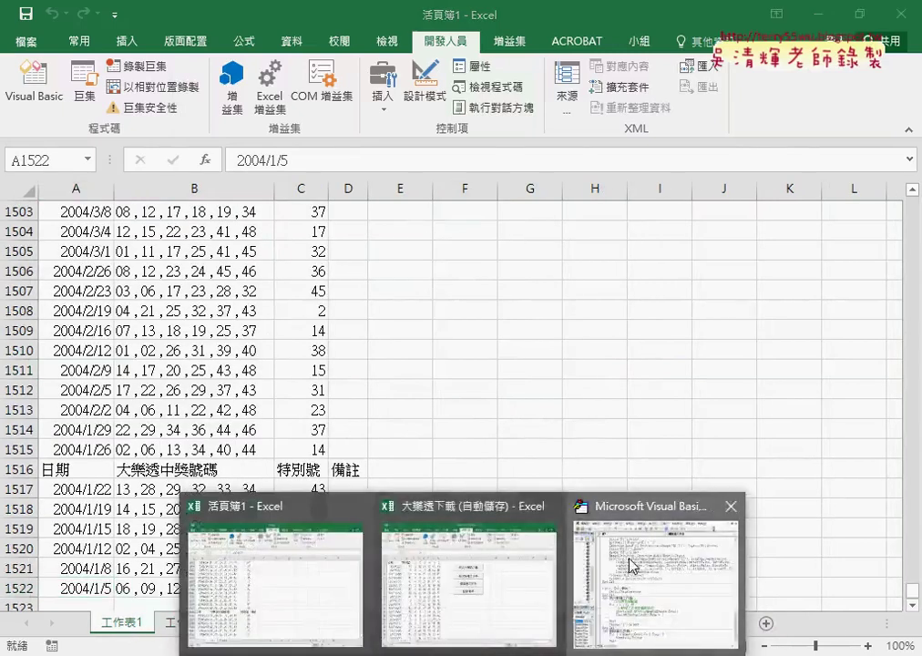
click(601, 583)
scroll(486, 507, down, 1)
click(488, 503)
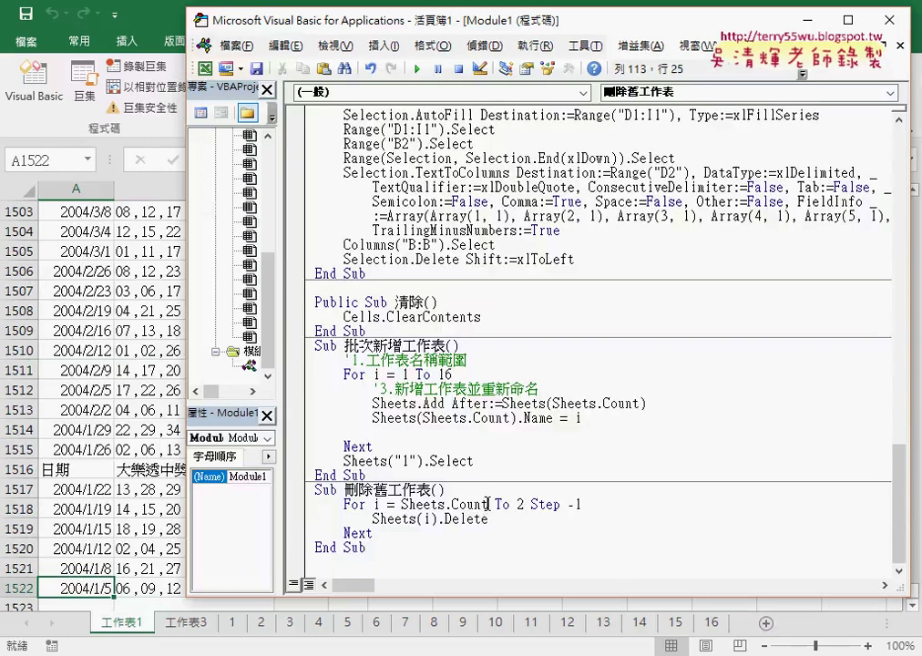
key(F8)
key(F8)
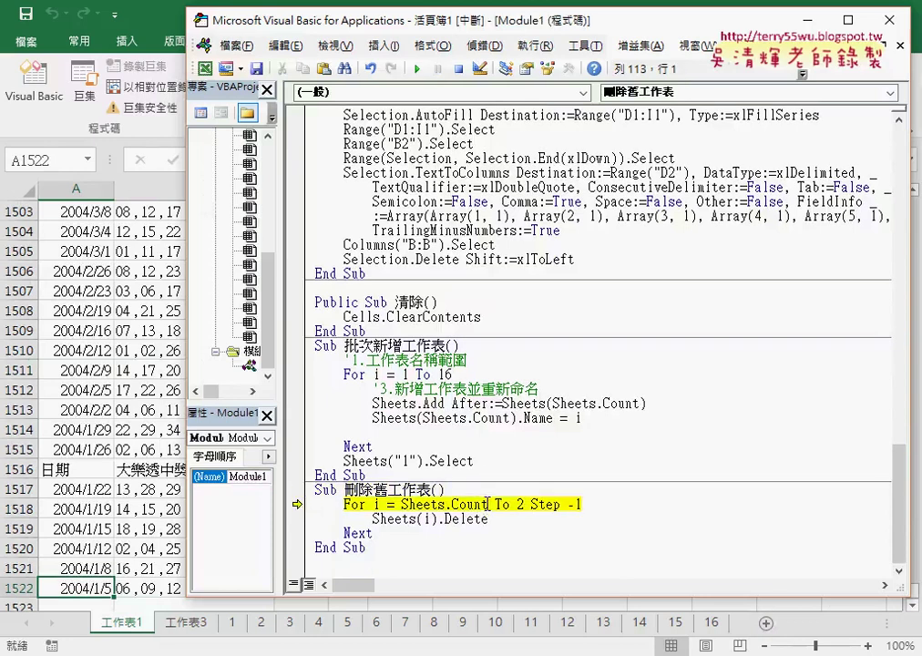
key(F8)
mouse_move(425, 501)
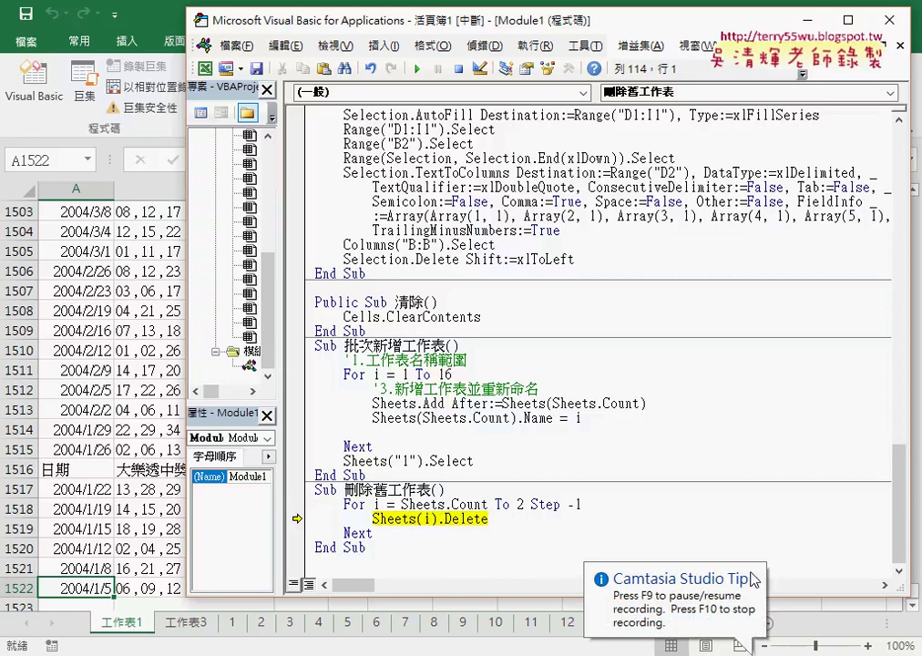
click(611, 517)
click(557, 533)
key(F8)
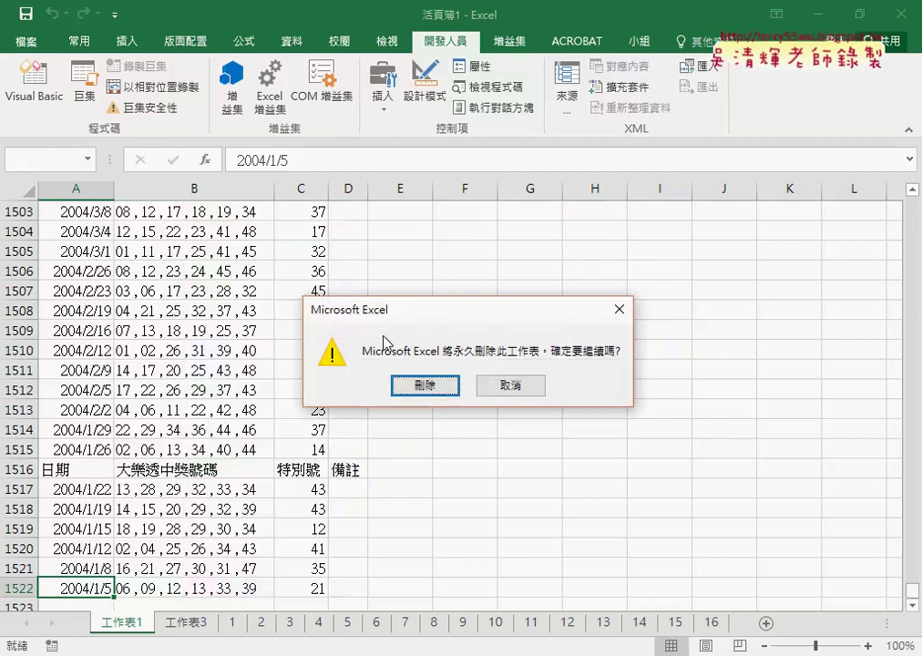
click(418, 387)
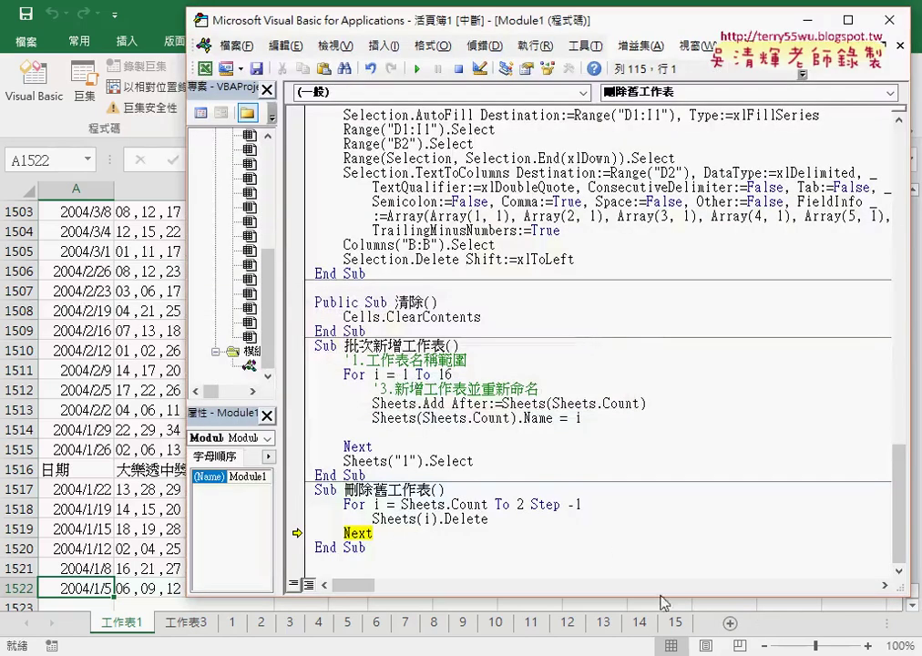
Keep stepping through the loop and confirm deleting sheet 15
click(491, 503)
key(F8)
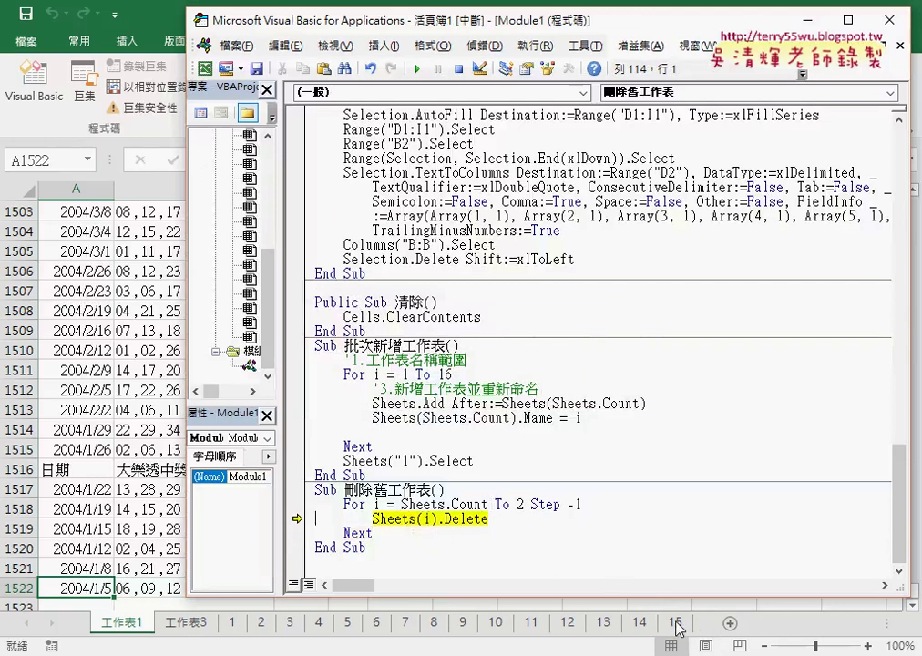
click(531, 522)
key(F8)
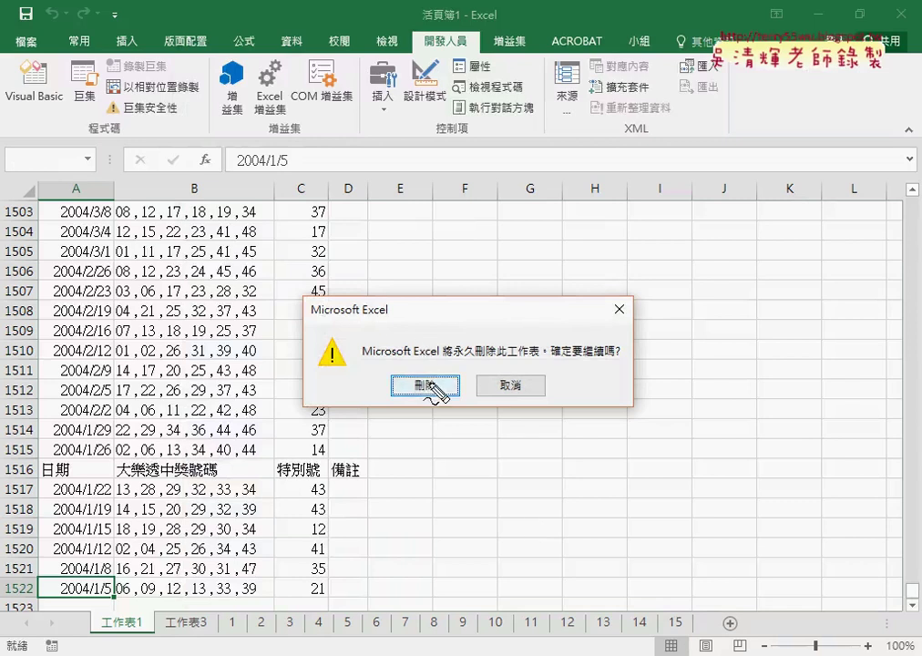
mouse_move(519, 420)
mouse_down()
mouse_move(531, 310)
mouse_move(545, 393)
mouse_up()
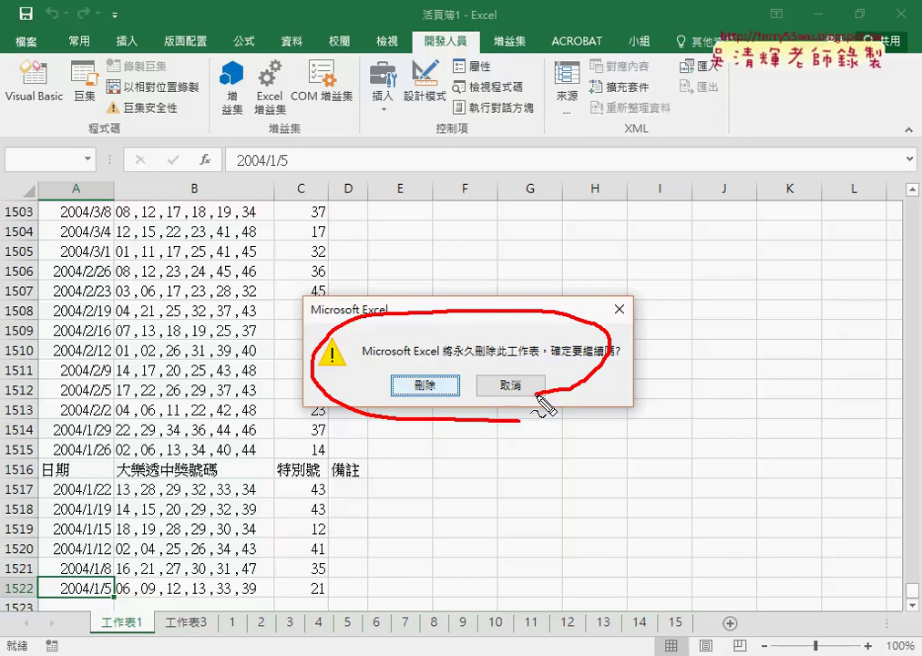
click(421, 388)
click(606, 506)
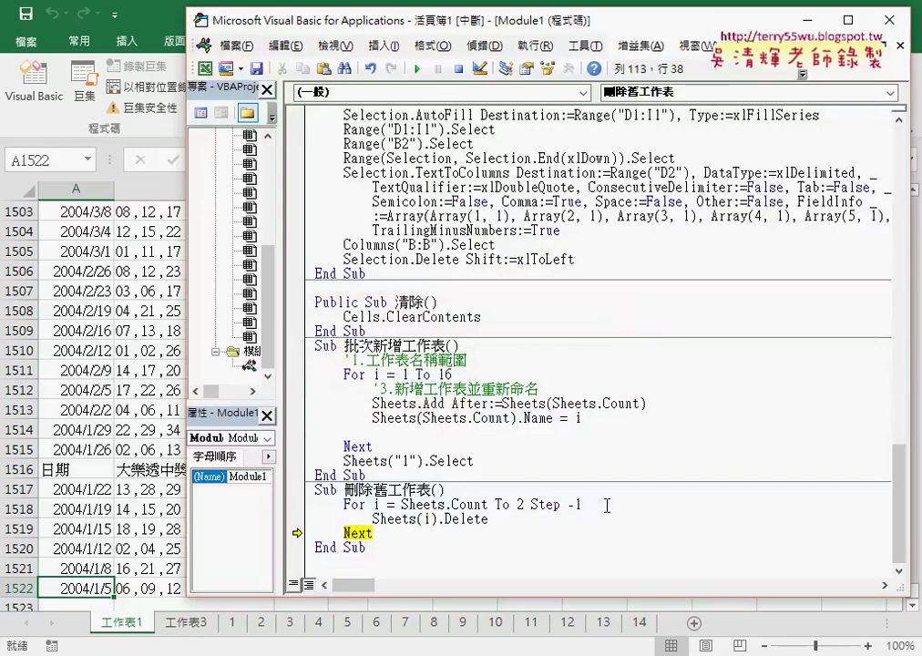
Insert 'Application.DisplayAlerts = False' right after the Sub 刪除舊工作表() line
click(446, 490)
key(Return)
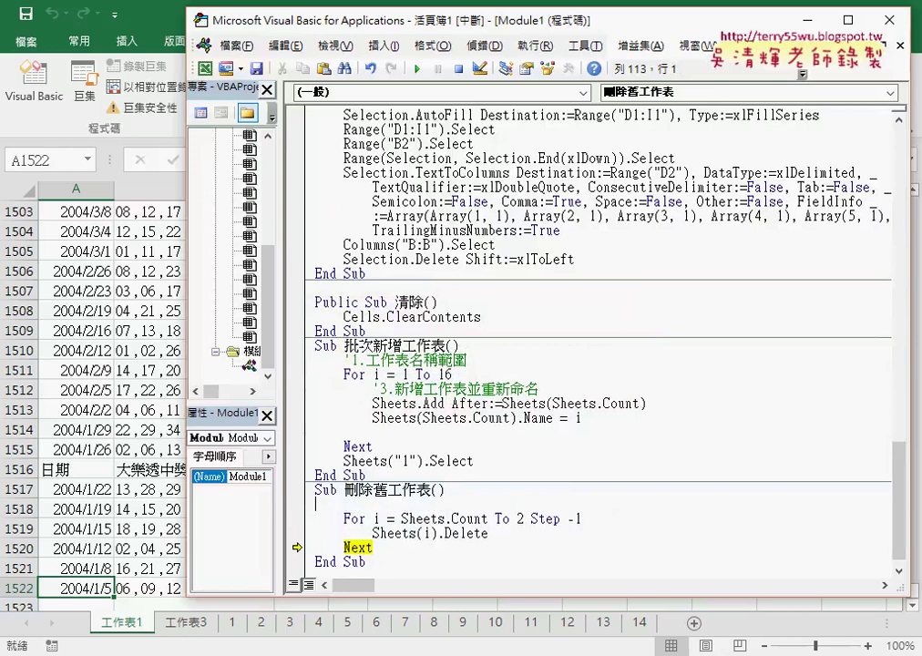
key(Tab)
text(applic)
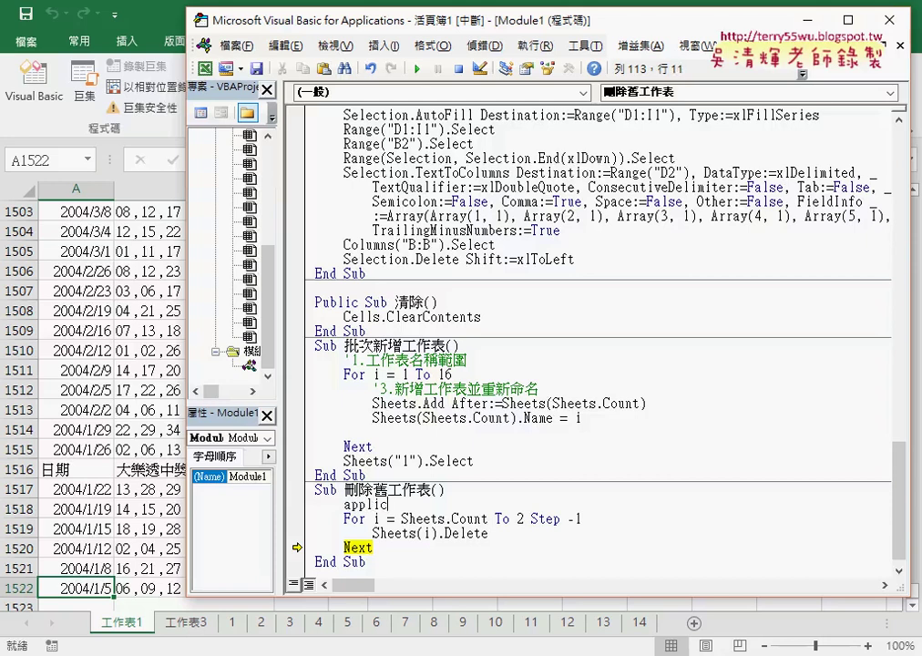
text(ation)
text(.)
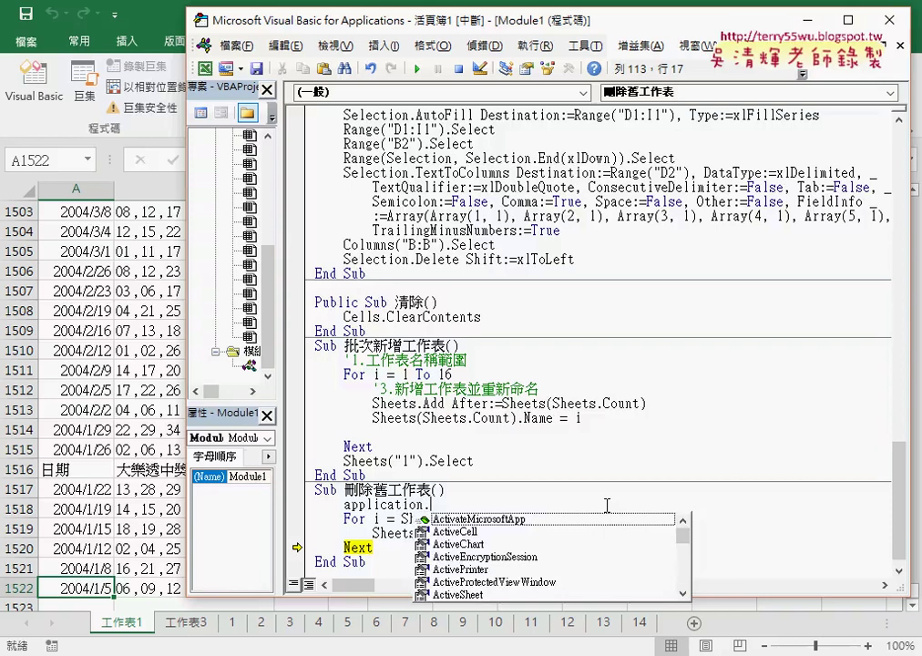
text(d)
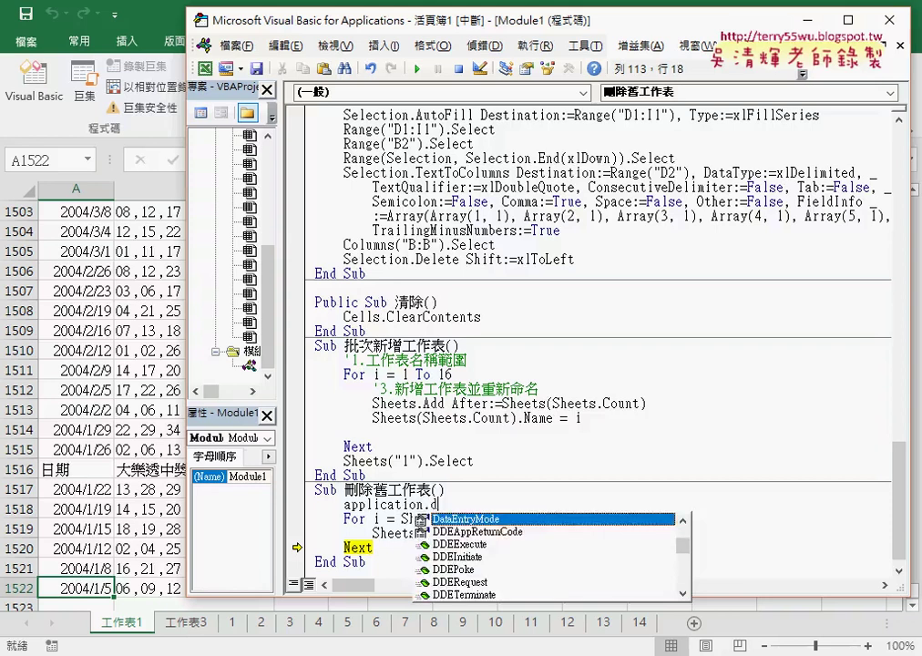
text(is)
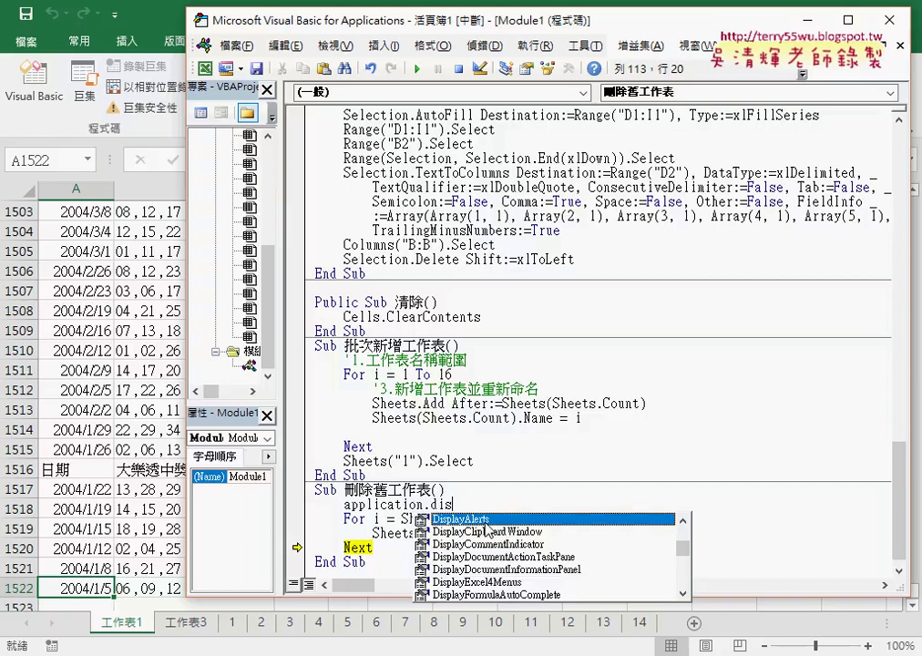
key(Tab)
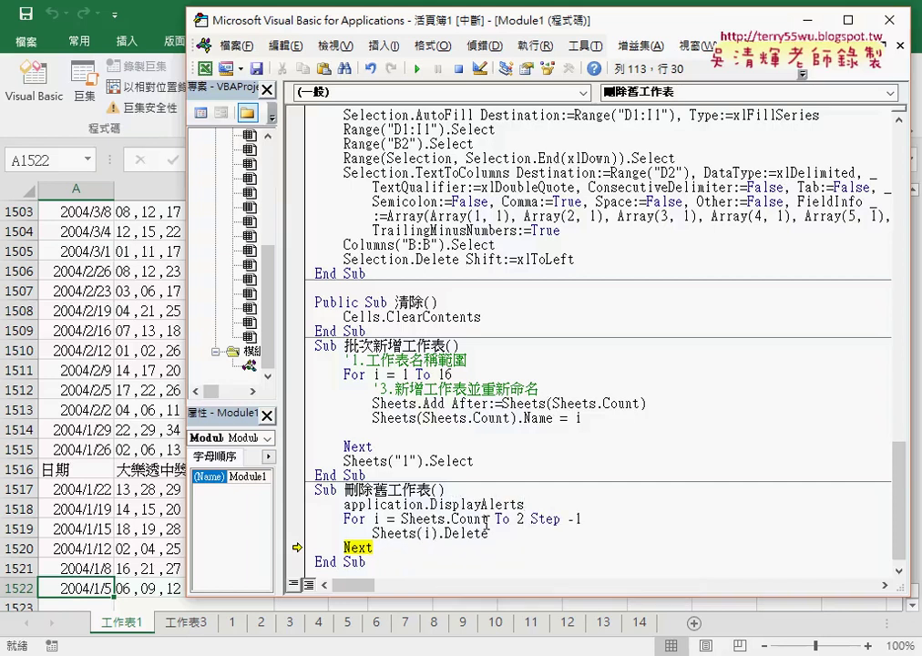
text(=)
key(Down)
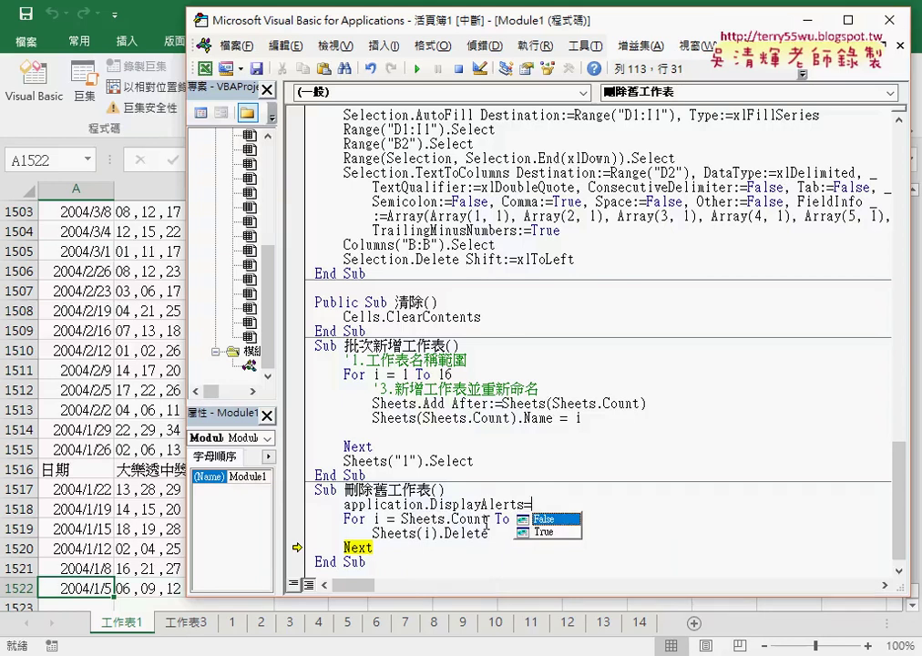
key(Tab)
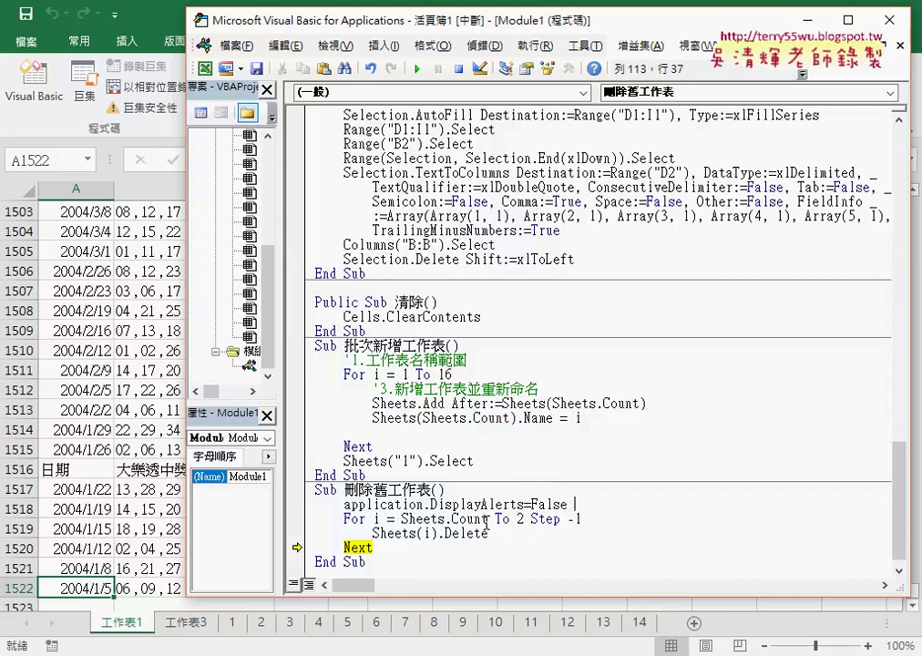
Add 'Application.DisplayAlerts = True' after Next and reset the paused macro run
click(404, 550)
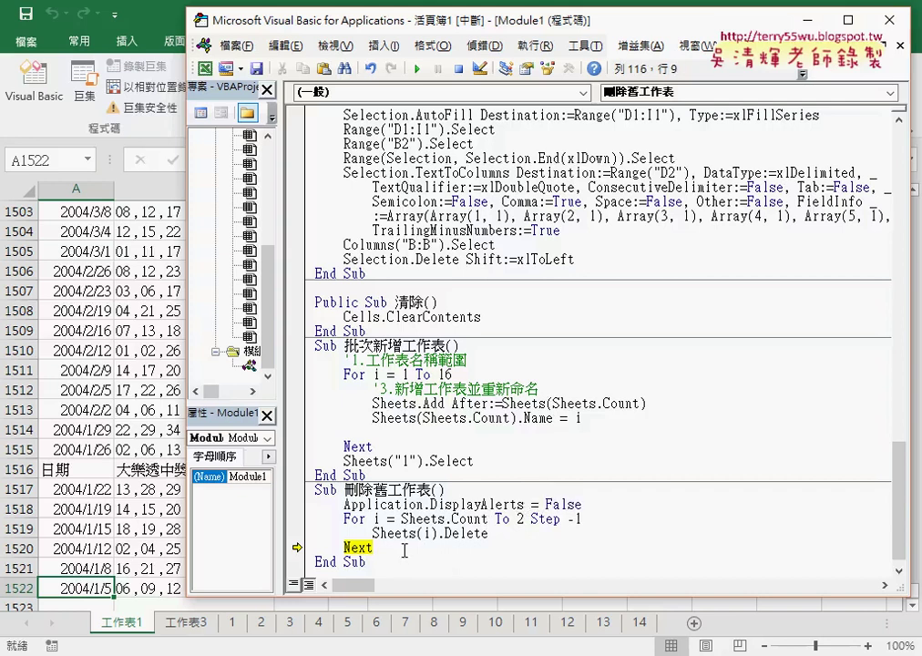
key(Return)
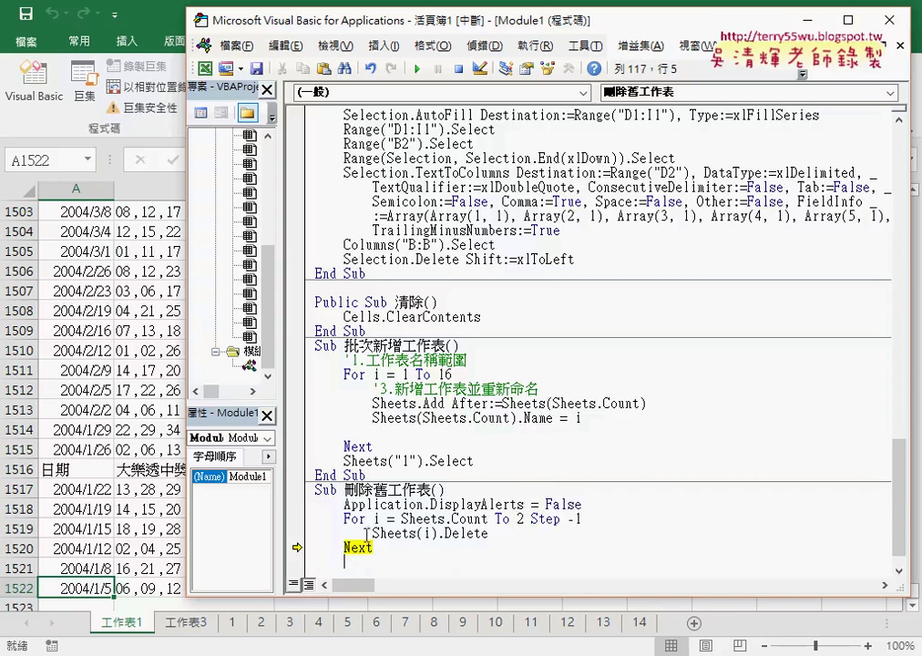
drag(344, 503, 526, 503)
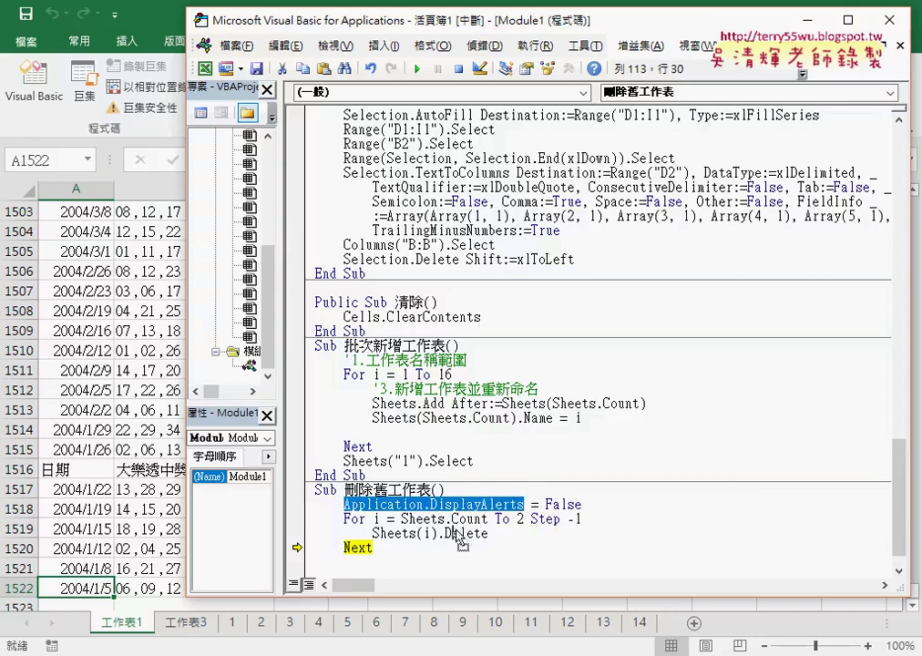
drag(440, 569, 441, 569)
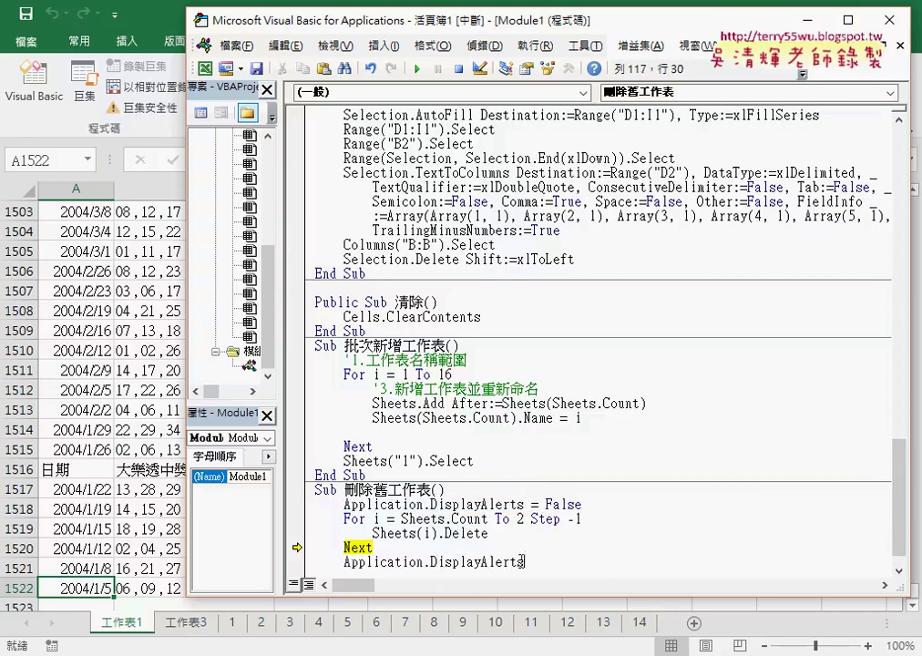
text(=)
key(Down)
key(space)
click(529, 518)
click(458, 68)
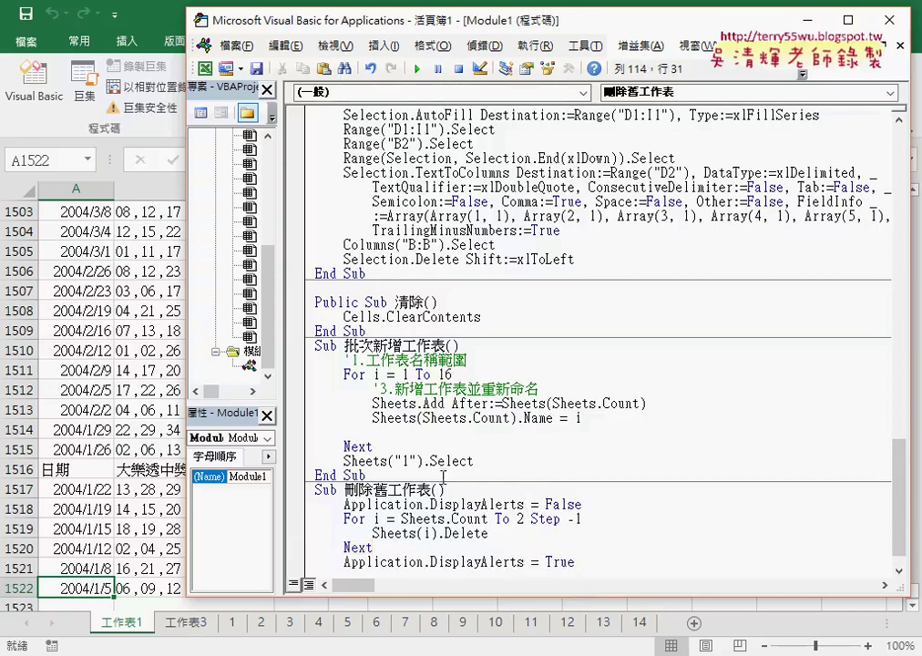
click(438, 518)
click(464, 512)
Step through 刪除舊工作表 to End Sub, deleting all the numbered sheets without prompts
key(F8)
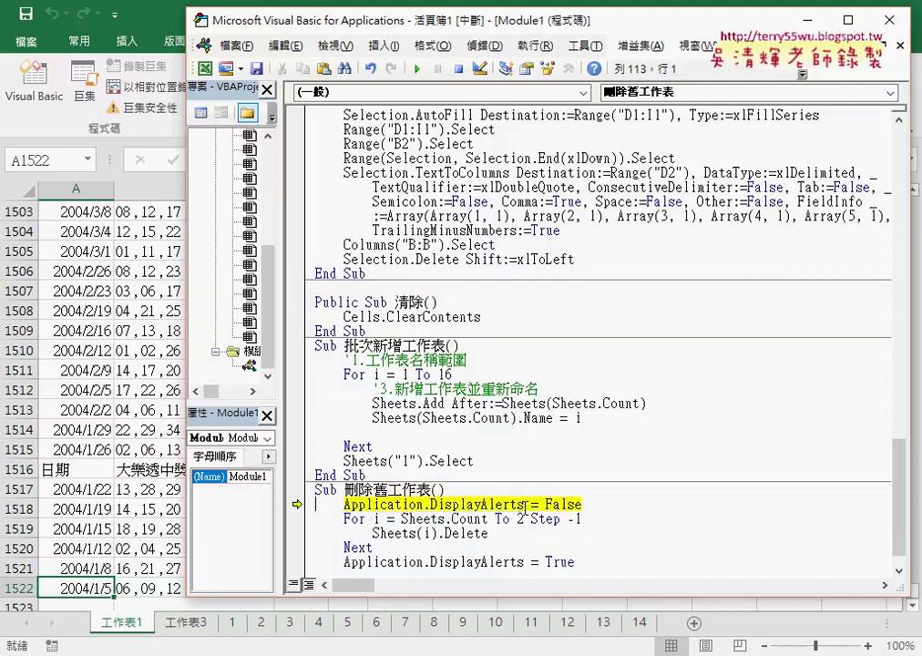
key(F8)
key(F8)
key(F8)
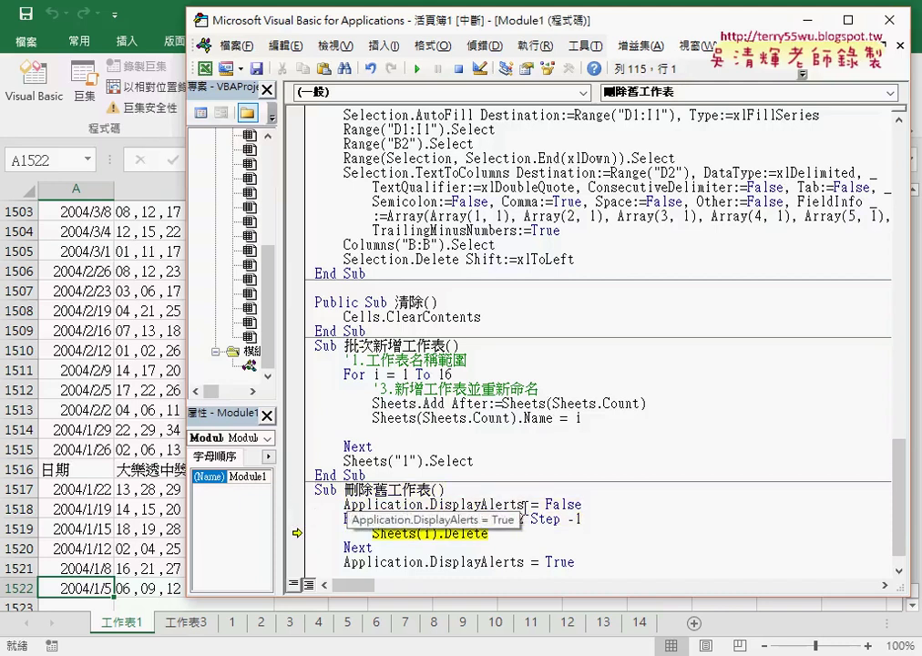
key(F8)
key(F8)
key(F8)
key(F8)
key(F8)
key(F8)
key(F8)
key(F8)
key(F8)
key(F8)
key(F8)
key(F8)
key(F8)
key(F8)
key(F8)
key(F8)
key(F8)
key(F8)
key(F8)
key(F8)
key(F8)
key(F8)
key(F8)
key(F8)
key(F8)
key(F8)
key(F8)
key(F8)
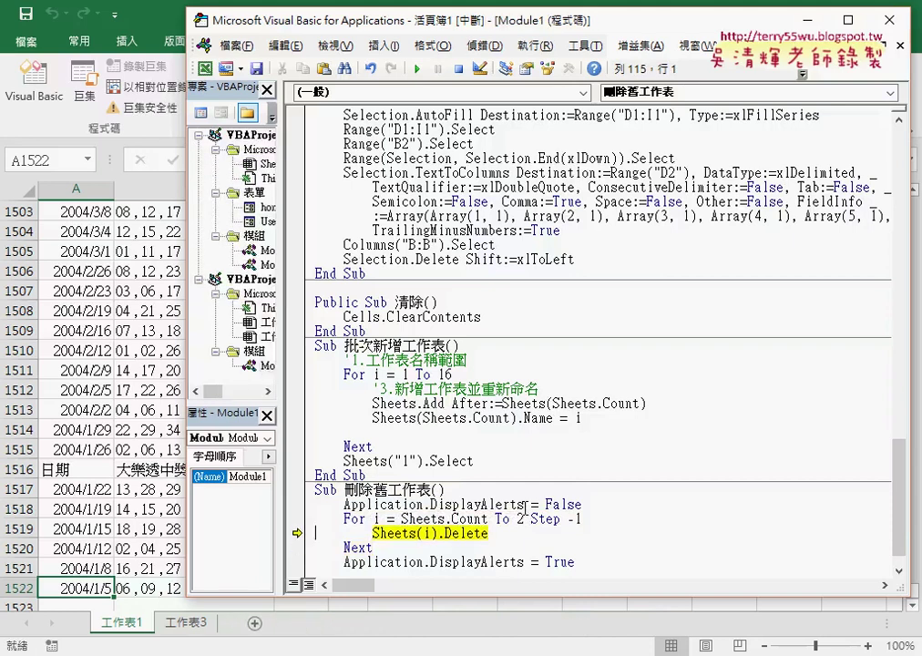
key(F8)
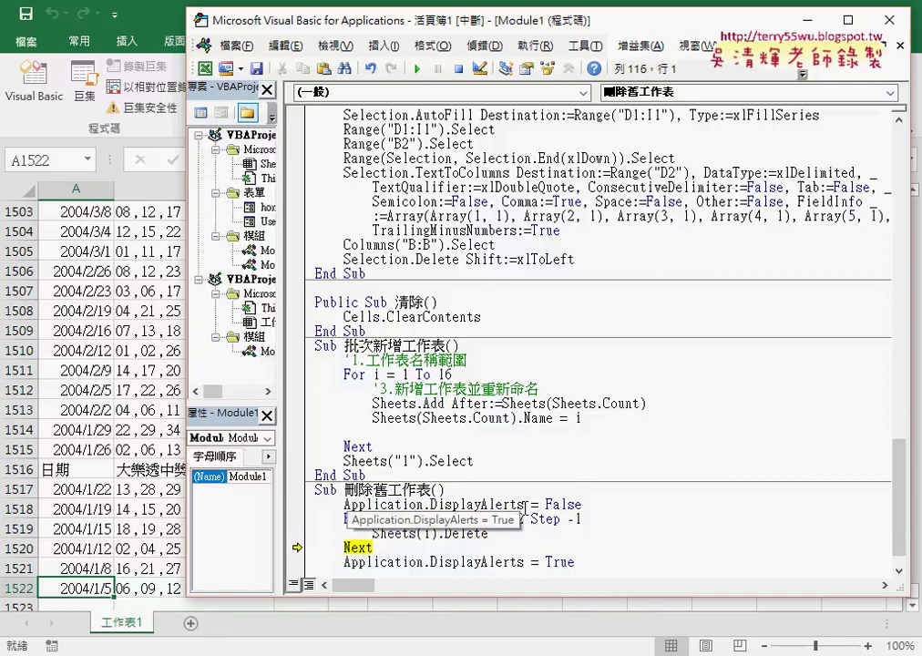
key(F8)
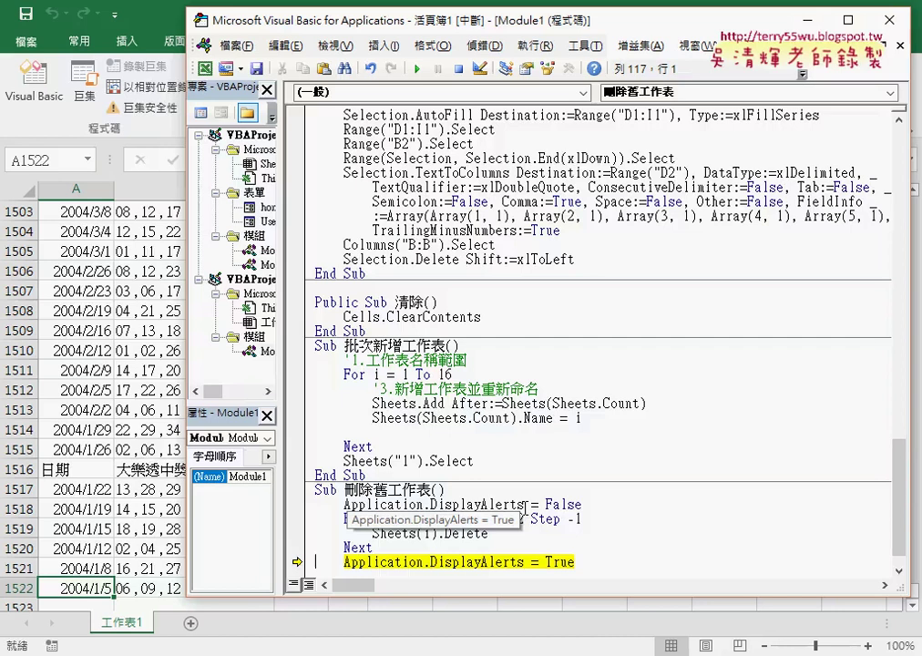
key(F8)
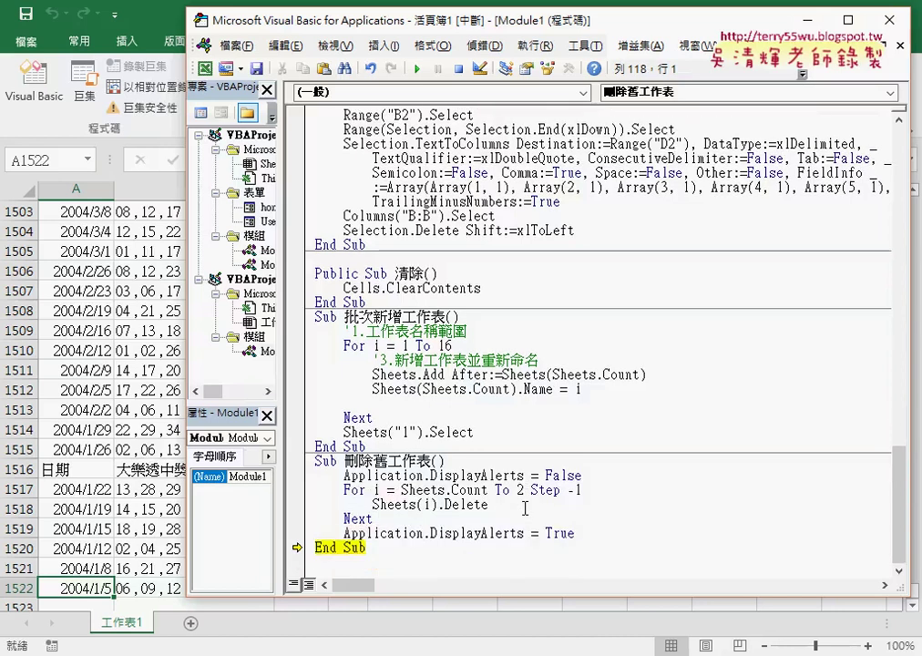
key(F8)
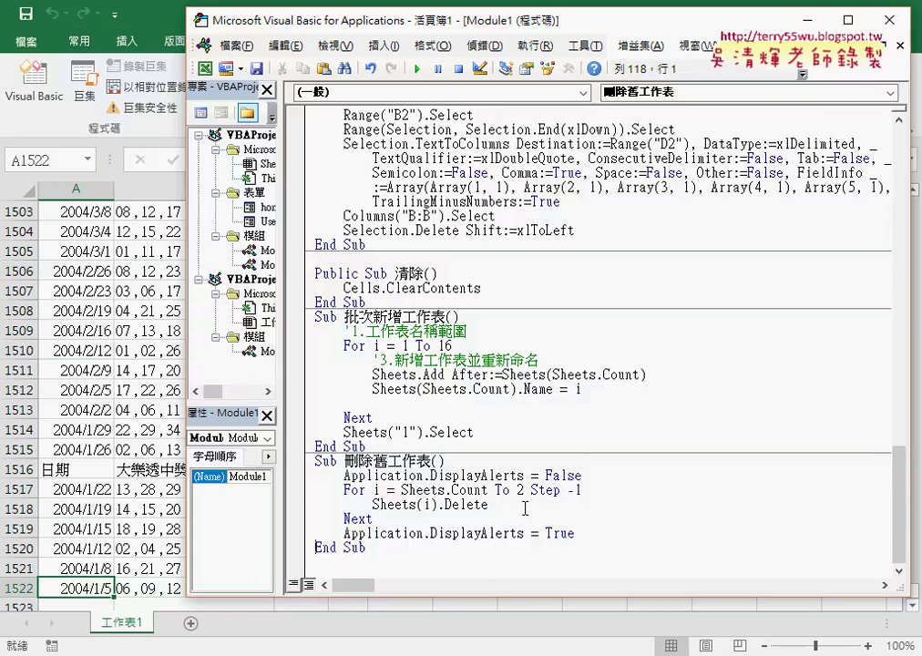
Run 批次新增工作表, clear the numbered sheets with 刪除舊工作表, then rerun 批次新增工作表
click(434, 374)
click(422, 70)
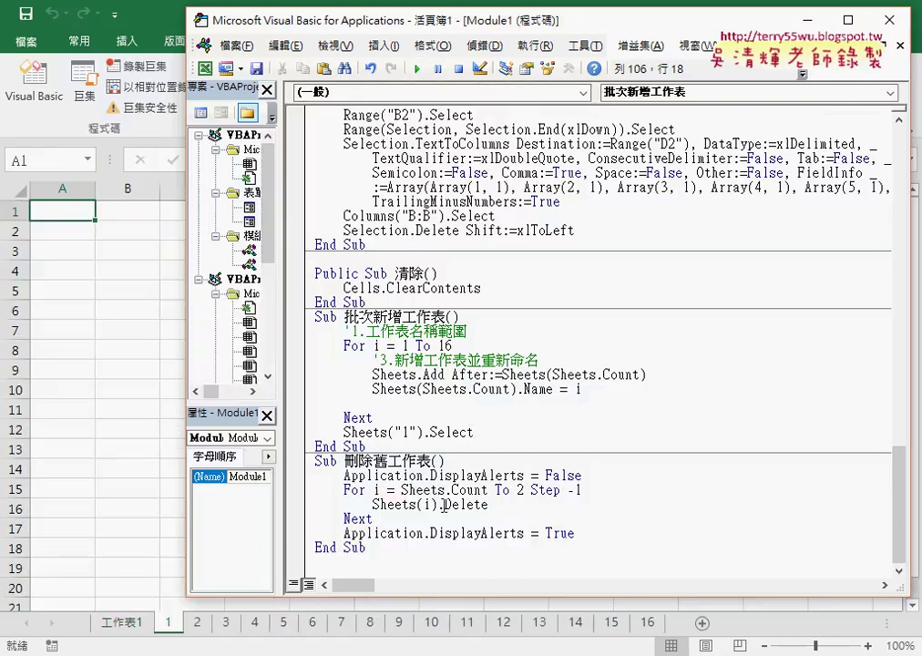
click(423, 533)
click(418, 71)
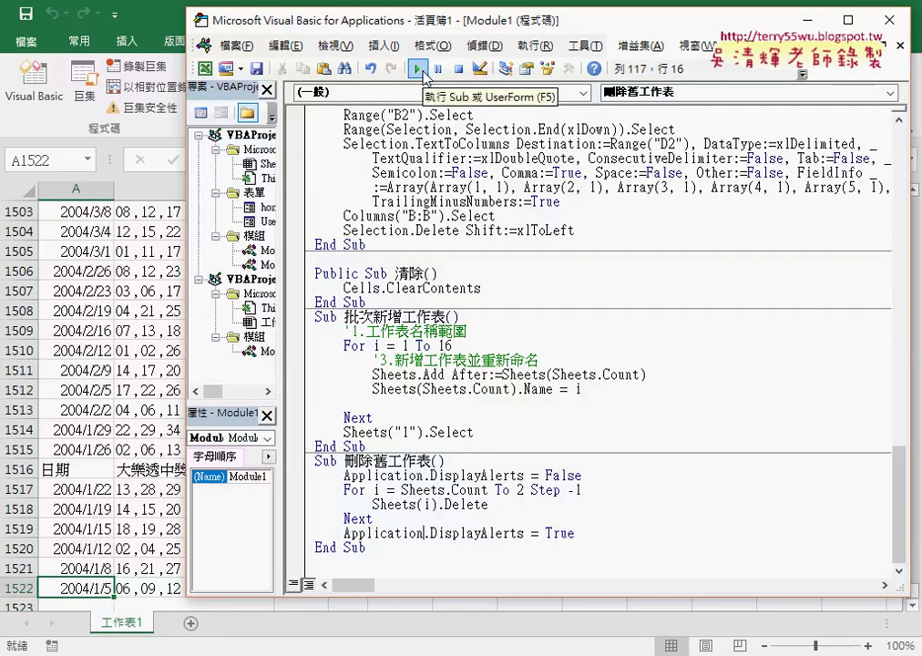
click(434, 390)
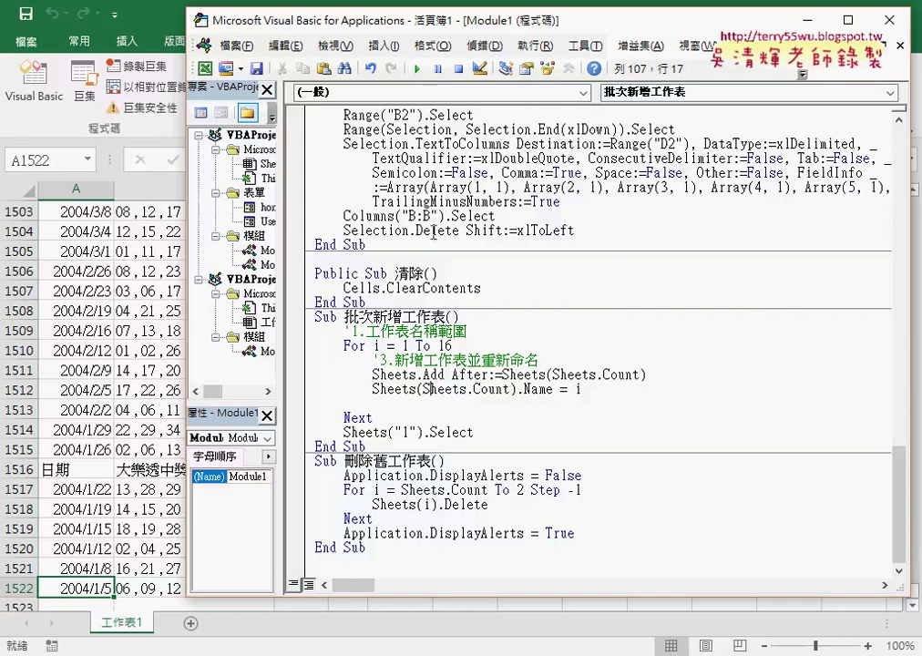
click(416, 71)
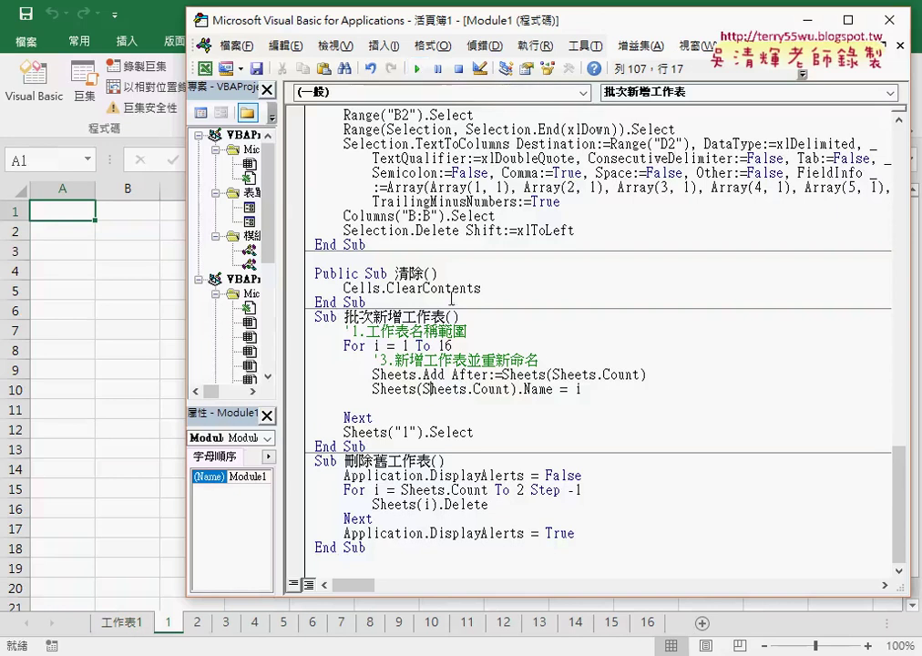
Mark the sheet-adding and Name = i lines, then go to the blank loop line
click(578, 389)
drag(577, 389, 307, 378)
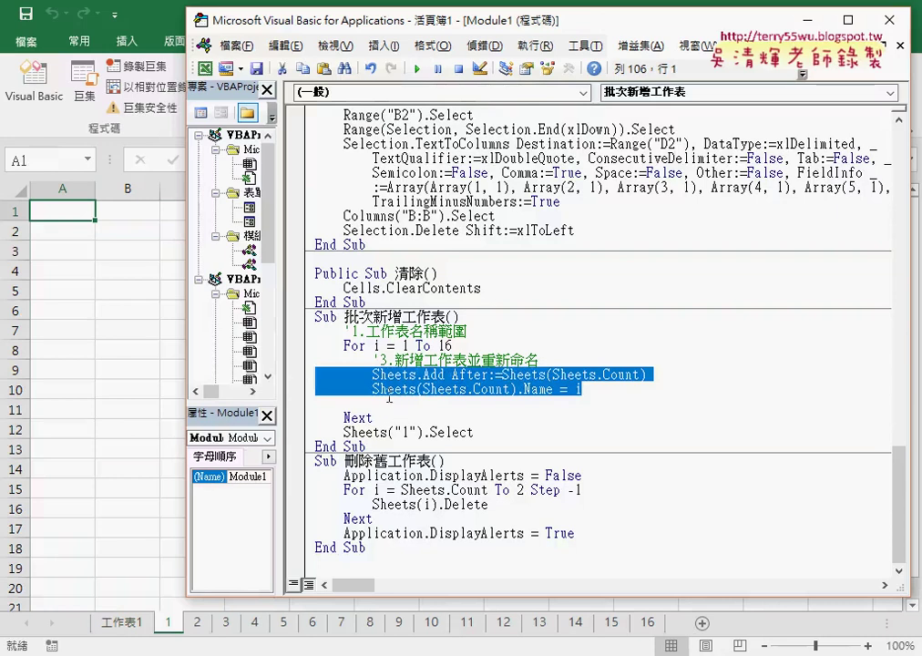
click(392, 402)
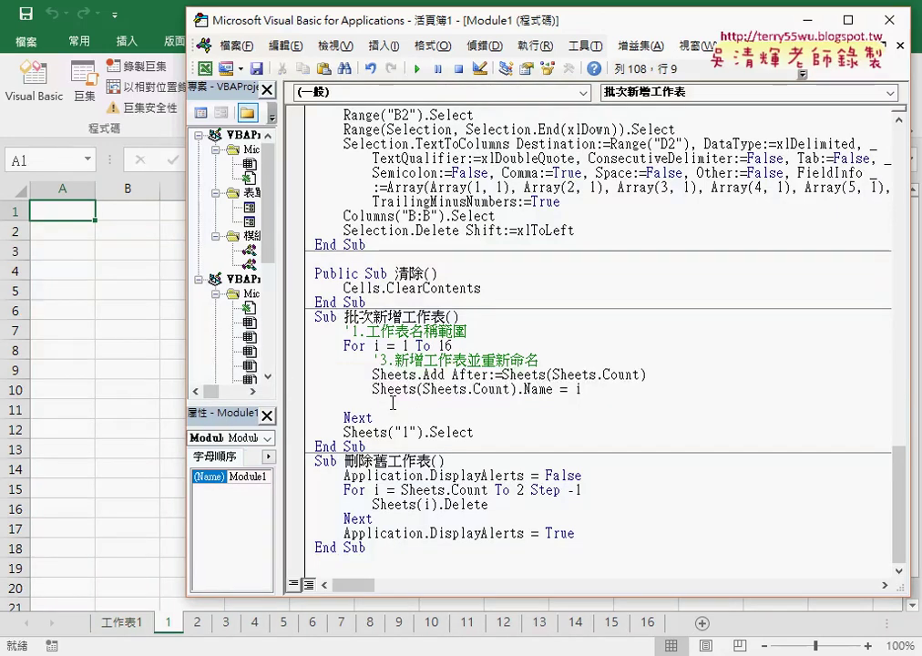
Copy the web-query With…End With block from the 大樂透下載 macro
scroll(393, 402, up, 4)
scroll(393, 402, up, 8)
scroll(393, 402, up, 5)
scroll(392, 403, up, 10)
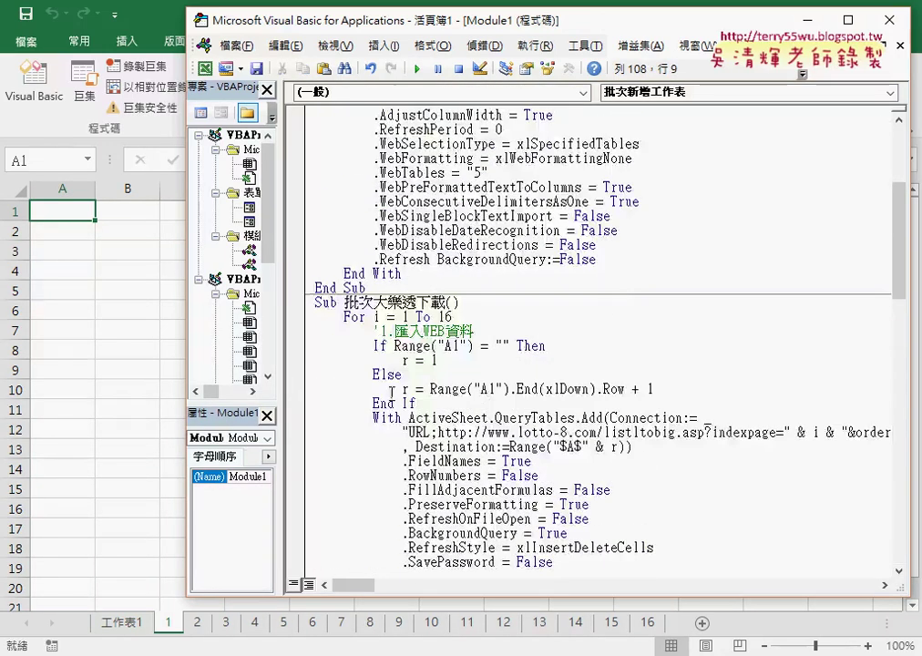
scroll(455, 346, up, 3)
scroll(512, 283, up, 3)
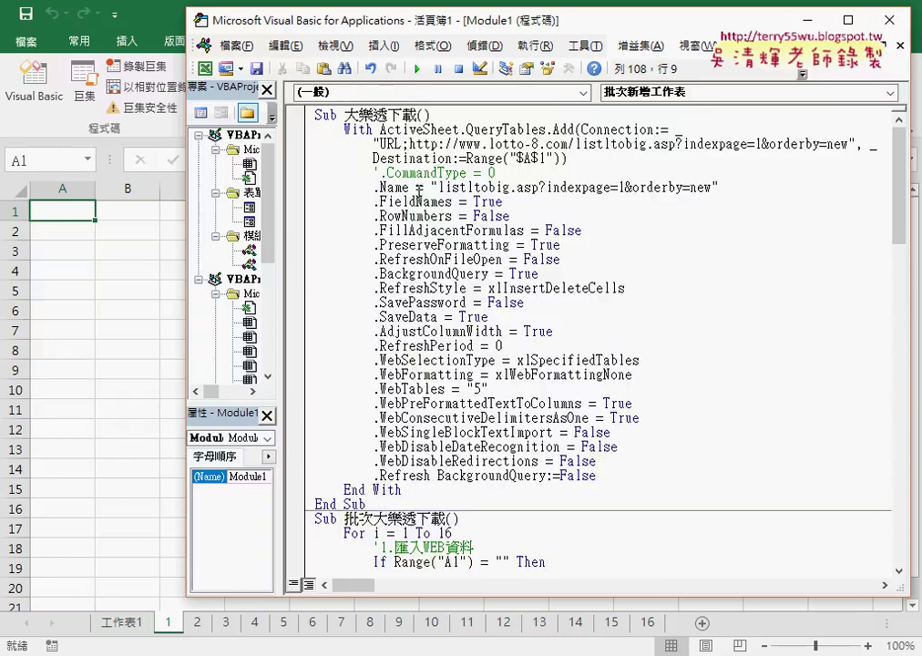
mouse_move(402, 489)
mouse_down()
mouse_move(335, 375)
mouse_move(317, 130)
mouse_up()
right_click(408, 195)
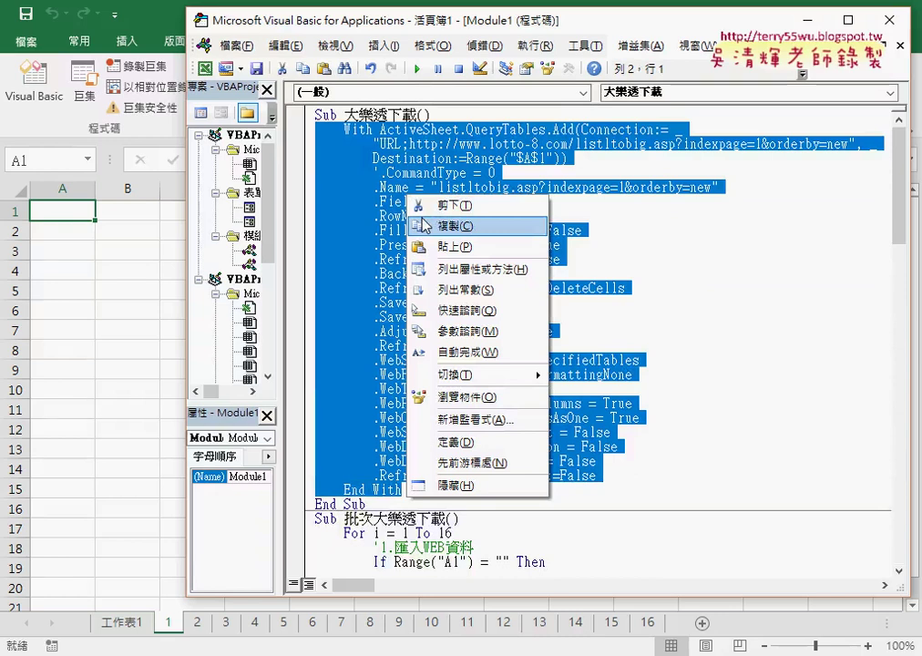
click(425, 224)
Add a comment line '太樂透下載程式 inside the 批次新增工作表 loop
scroll(424, 224, down, 3)
scroll(424, 224, down, 5)
scroll(424, 224, down, 4)
scroll(424, 224, down, 10)
scroll(425, 224, down, 6)
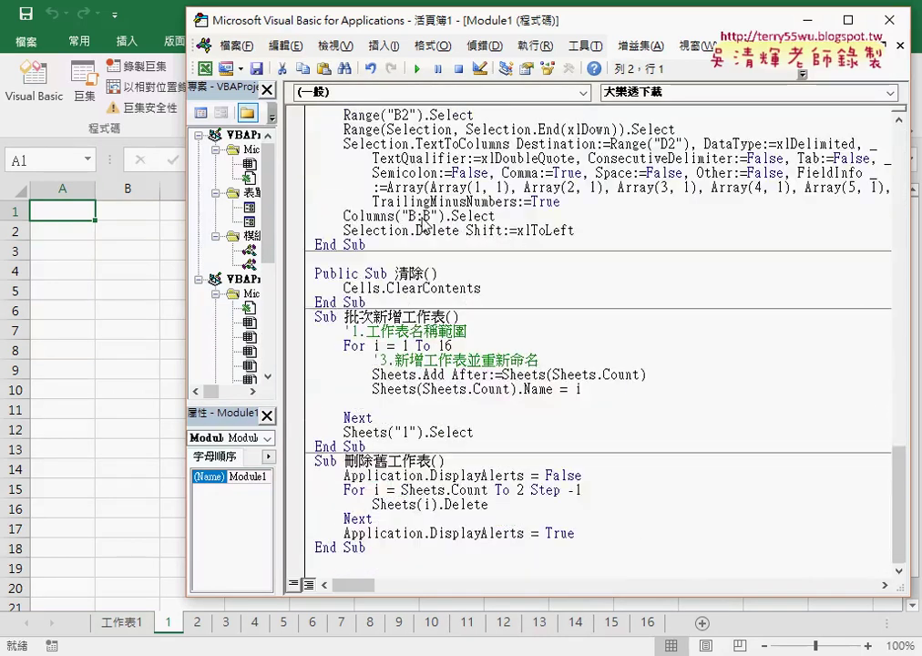
click(412, 398)
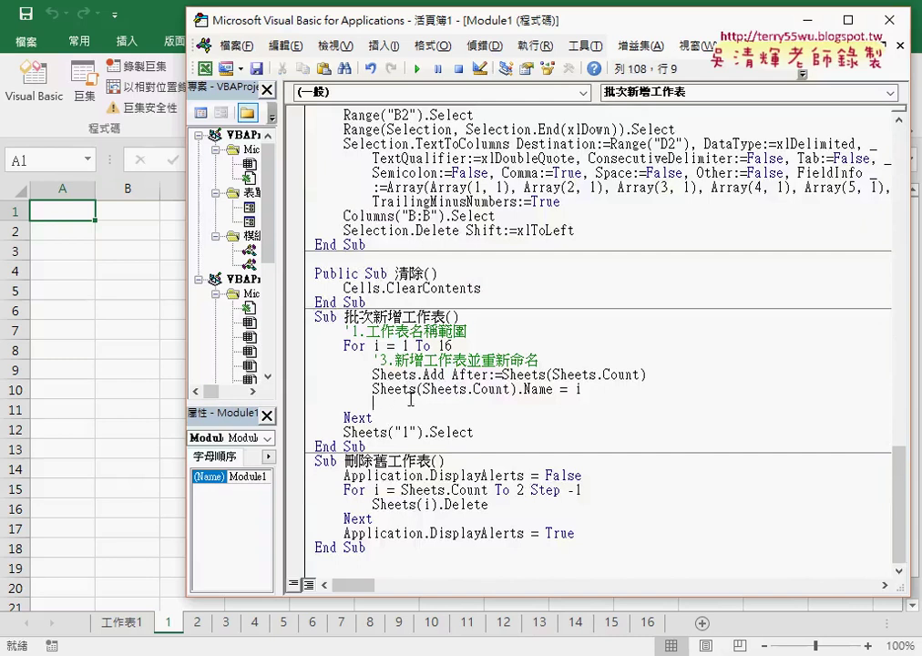
key(Return)
key(Return)
key(Up)
key(Up)
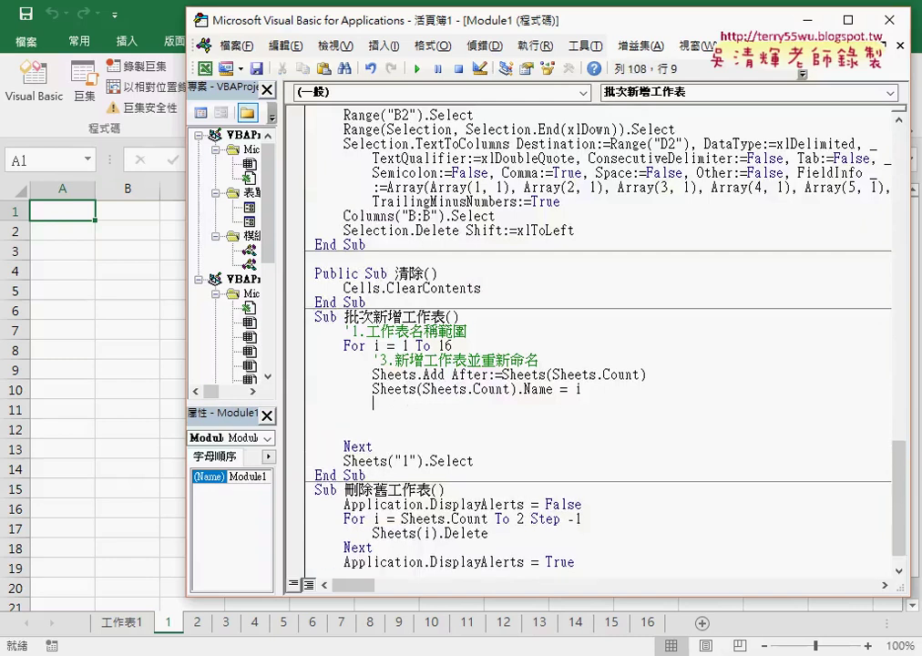
text(')
text(太樂)
text(透下)
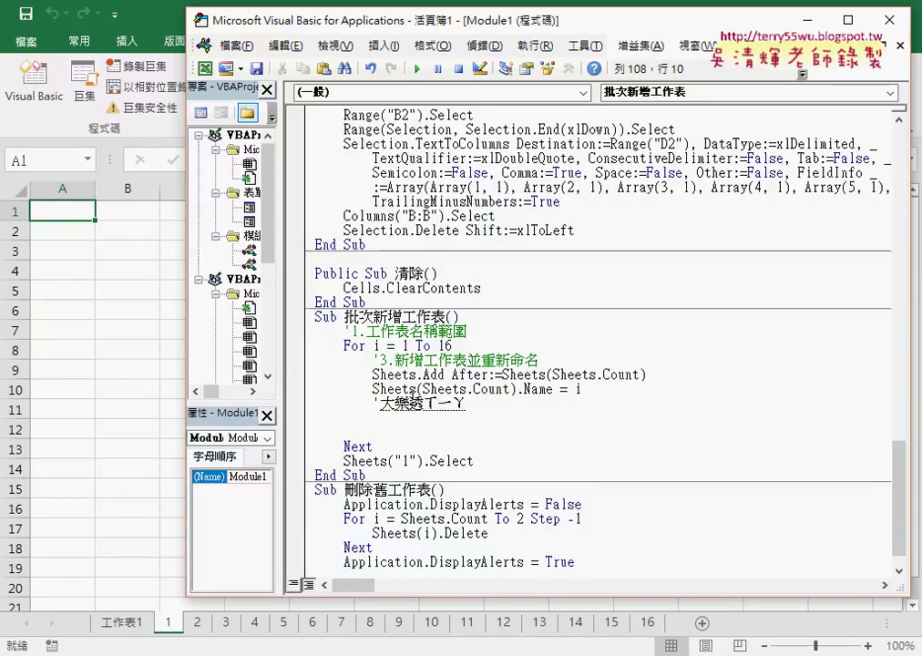
text(載程式)
key(Return)
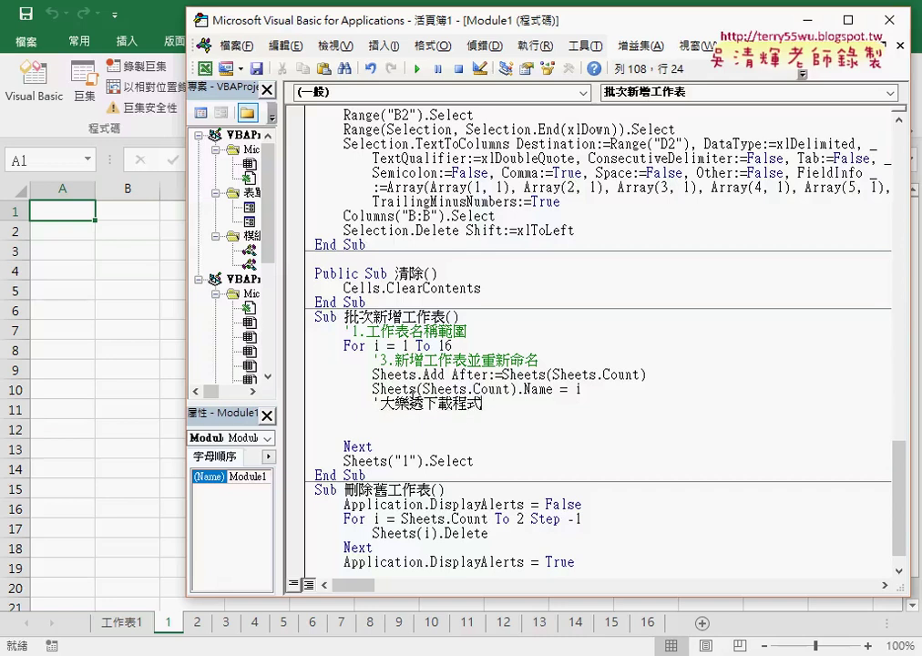
Paste the With block below the comment, indent it one level, and select the indexpage value 1
click(323, 424)
mouse_move(326, 420)
mouse_down()
mouse_move(307, 428)
mouse_move(318, 417)
mouse_up()
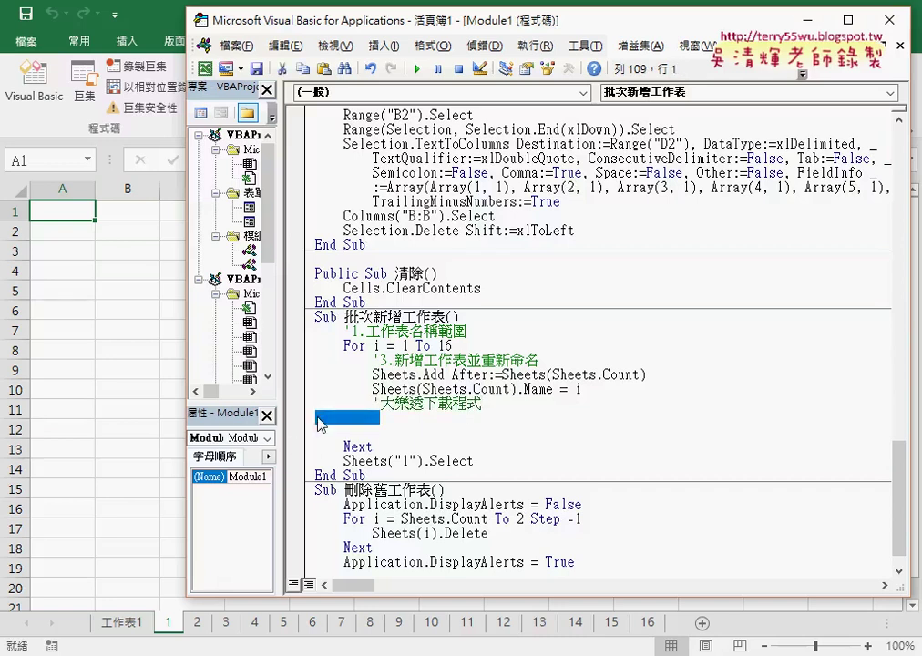
click(319, 421)
key(ctrl+v)
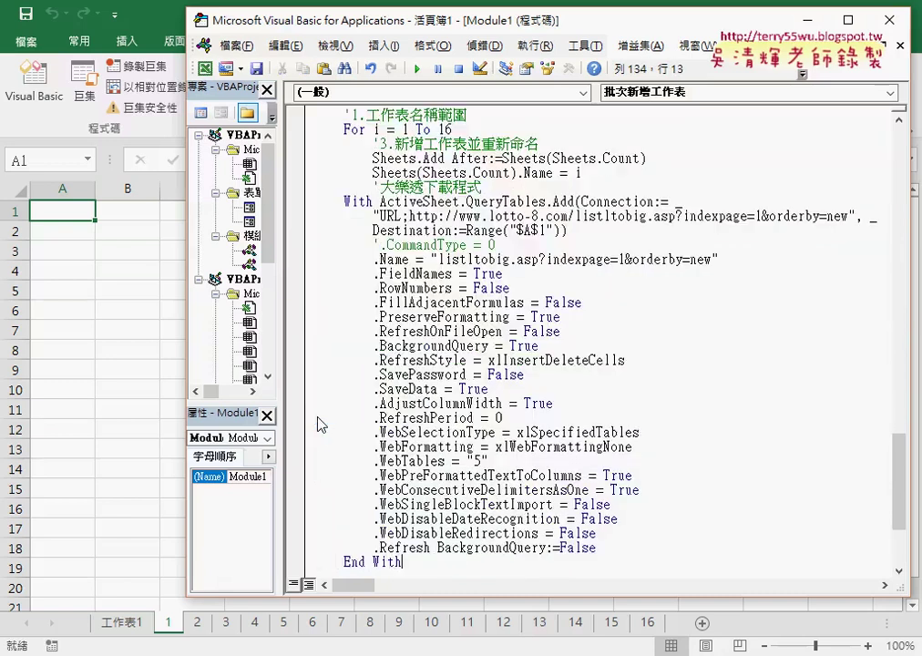
shift+click(378, 519)
drag(378, 518, 315, 202)
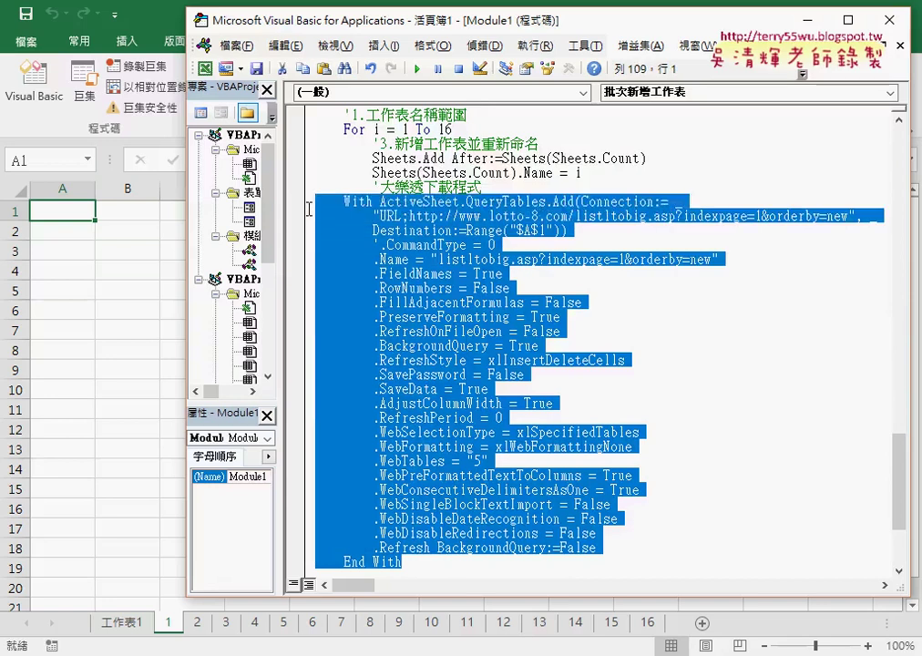
scroll(357, 353, down, 3)
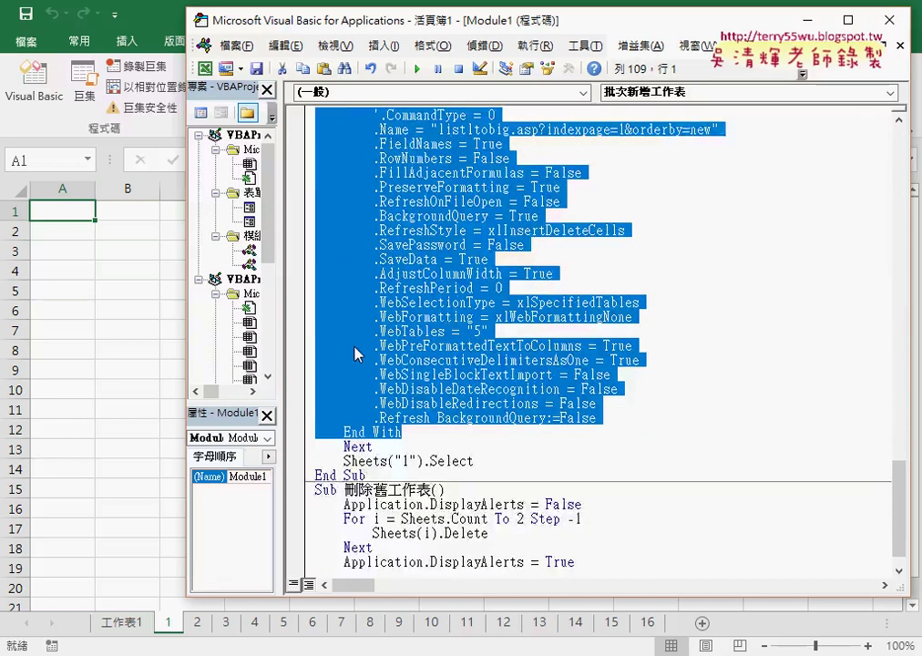
scroll(357, 353, up, 2)
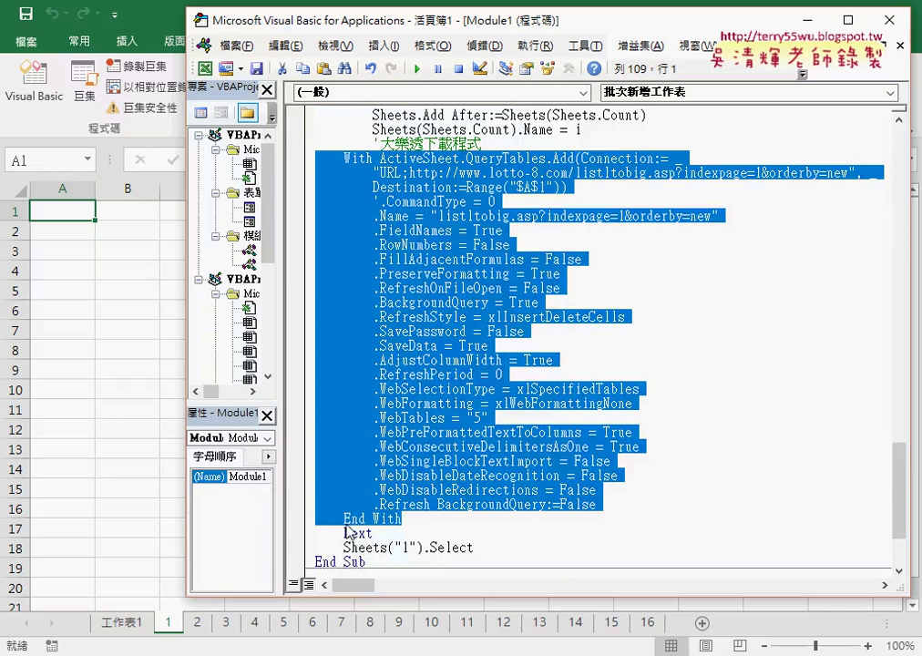
key(Tab)
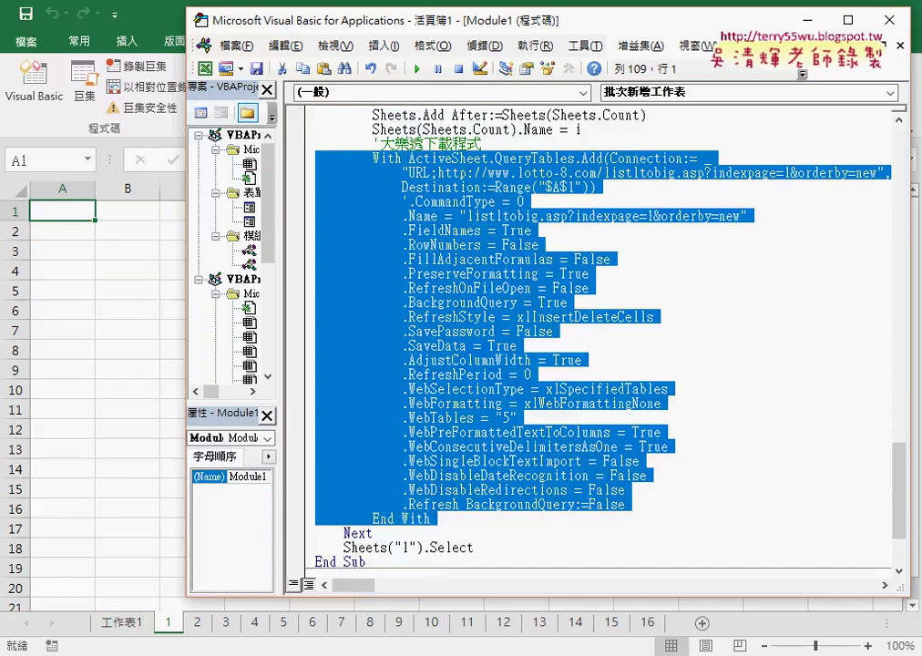
scroll(352, 269, up, 3)
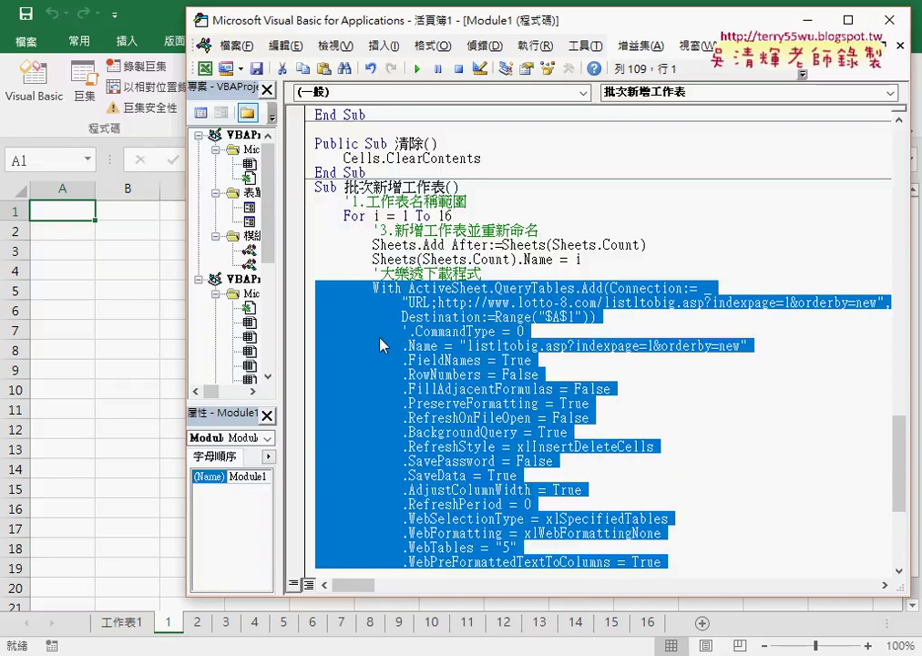
double_click(788, 302)
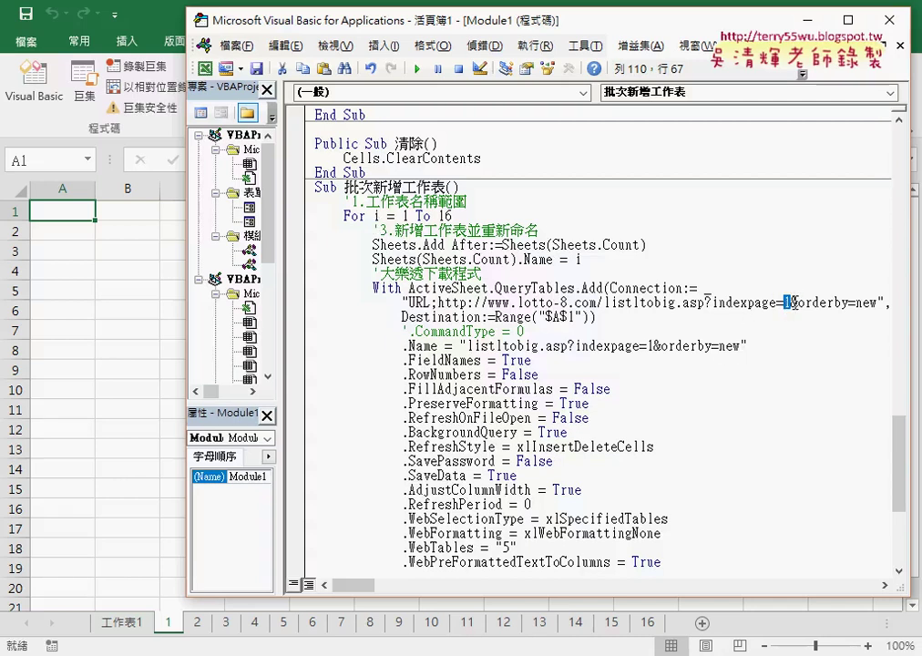
Replace the indexpage value 1 in the URL with " & i & "
text("")
key(Left)
text(&&)
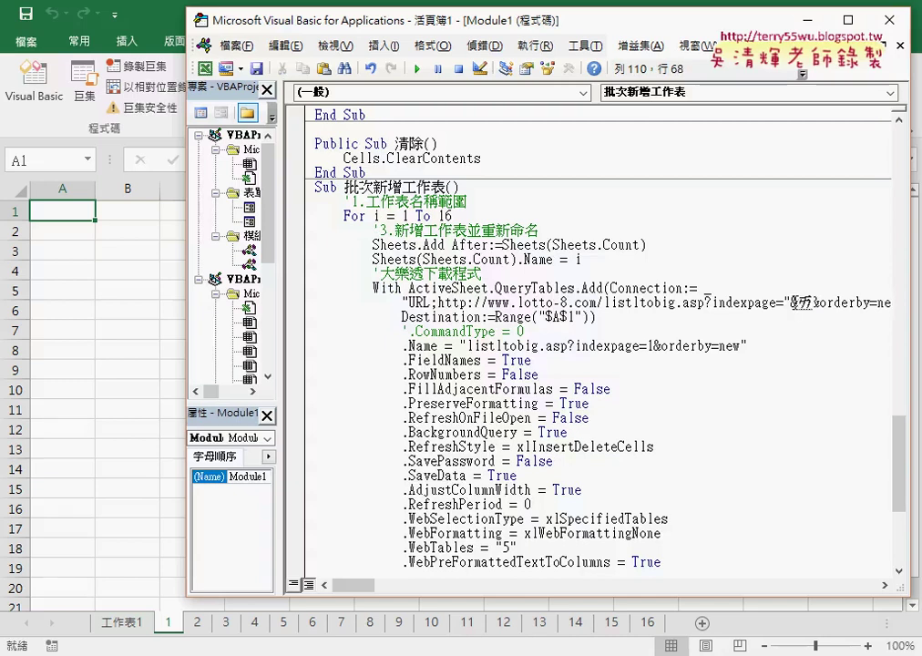
text(i)
click(793, 302)
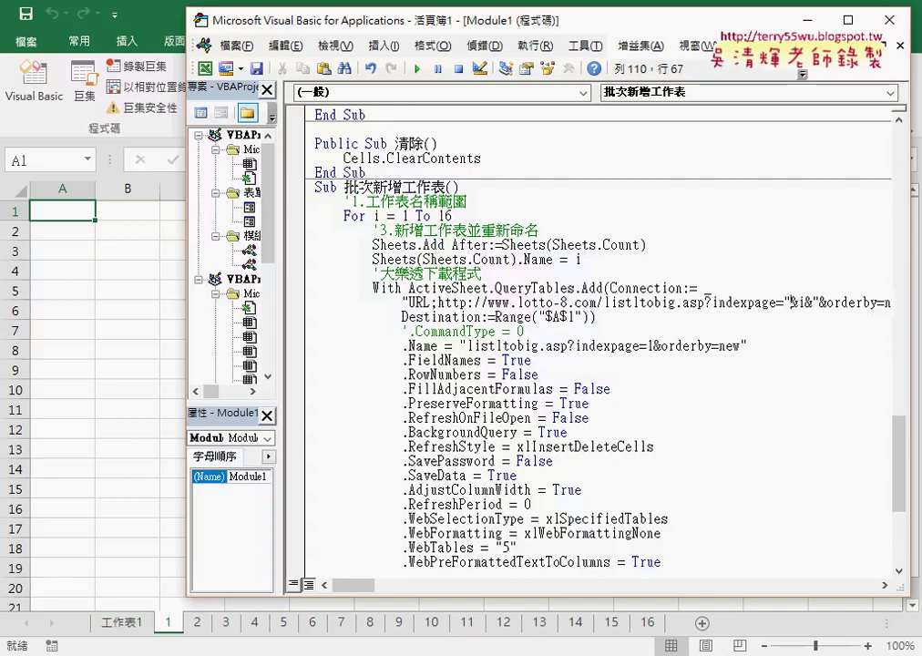
key(space)
key(Right)
key(space)
key(Right)
key(space)
key(Right)
key(space)
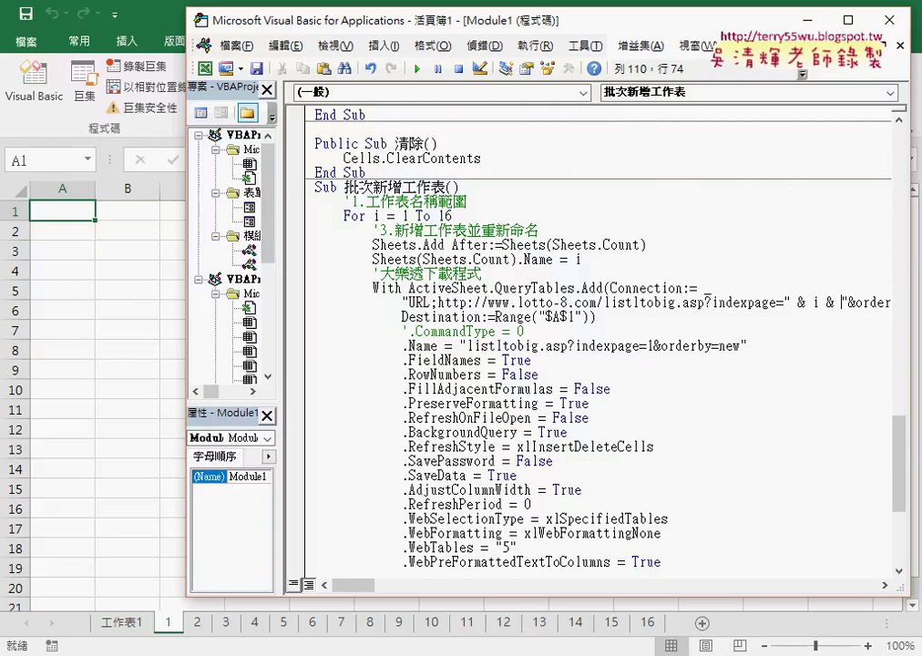
Select the whole QueryTables With block inside the loop
scroll(821, 430, down, 3)
click(358, 531)
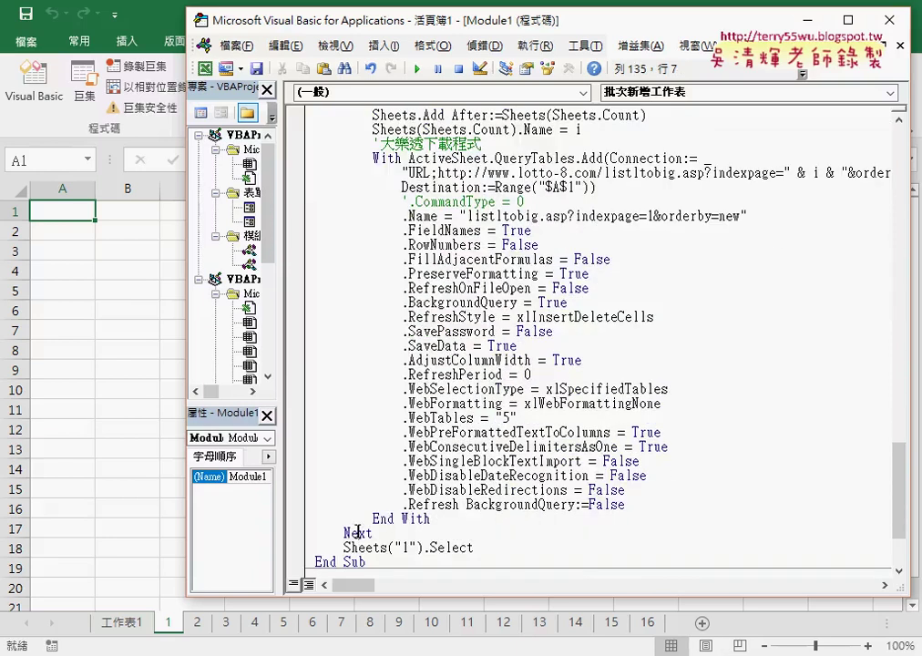
drag(435, 519, 301, 160)
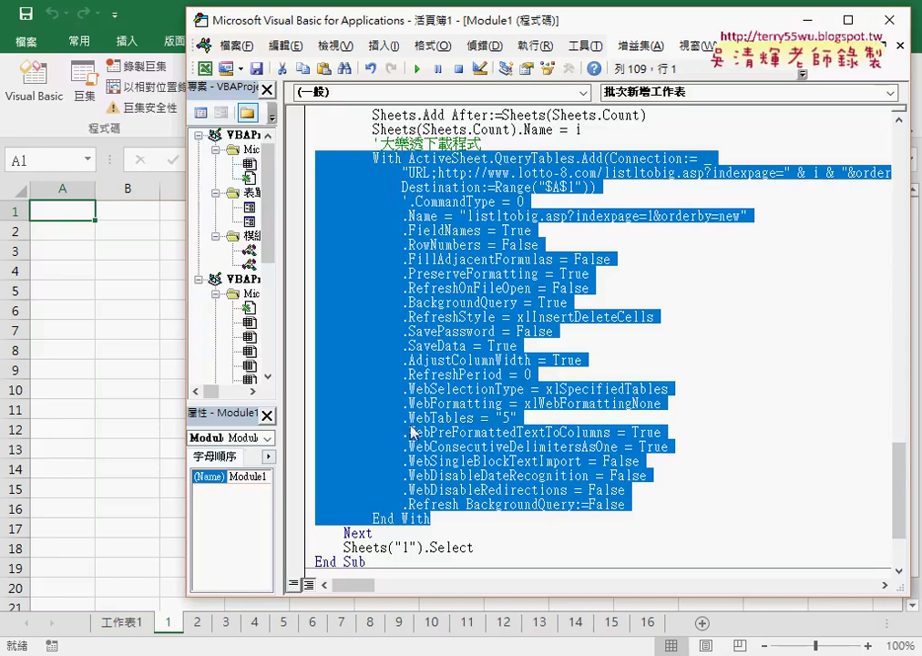
Add a comment line '-------------- below End With
click(438, 517)
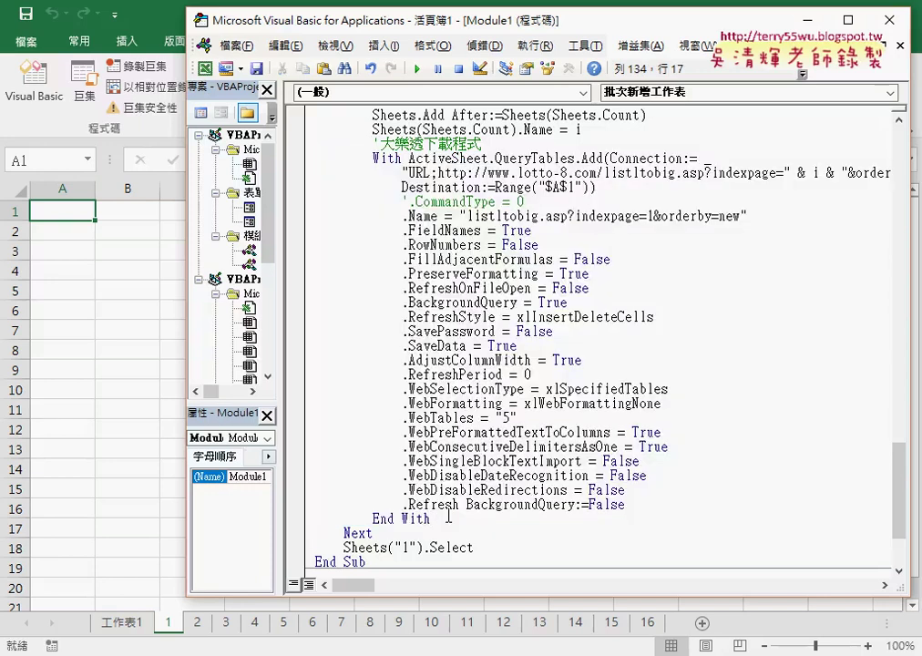
text(去)
key(BackSpace)
key(Return)
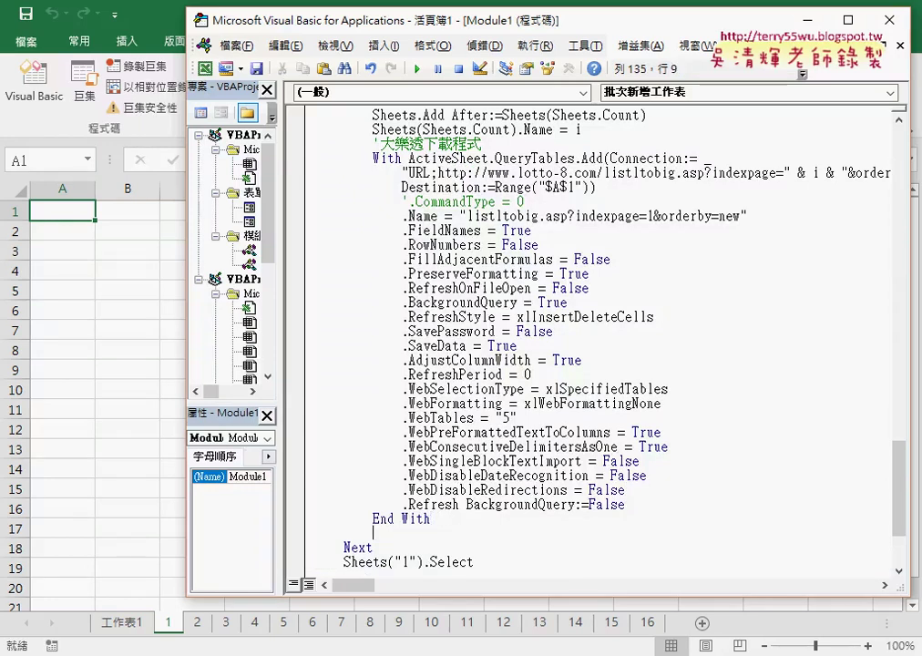
text('--------------)
Review the query settings and the & i & URL part, then move into 刪除舊工作表
click(484, 417)
mouse_move(432, 519)
mouse_down()
mouse_move(311, 264)
mouse_move(277, 169)
mouse_up()
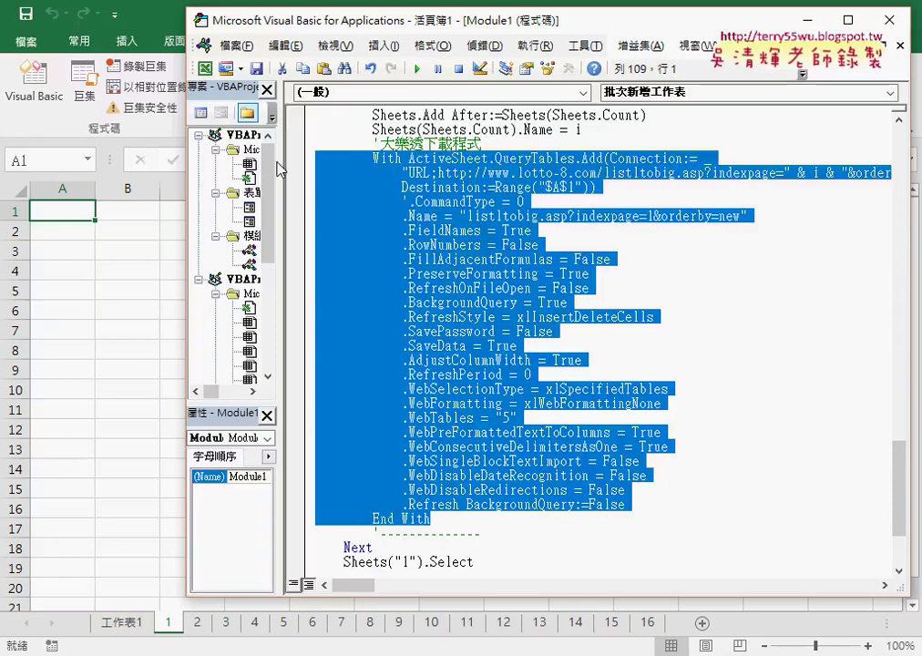
click(843, 172)
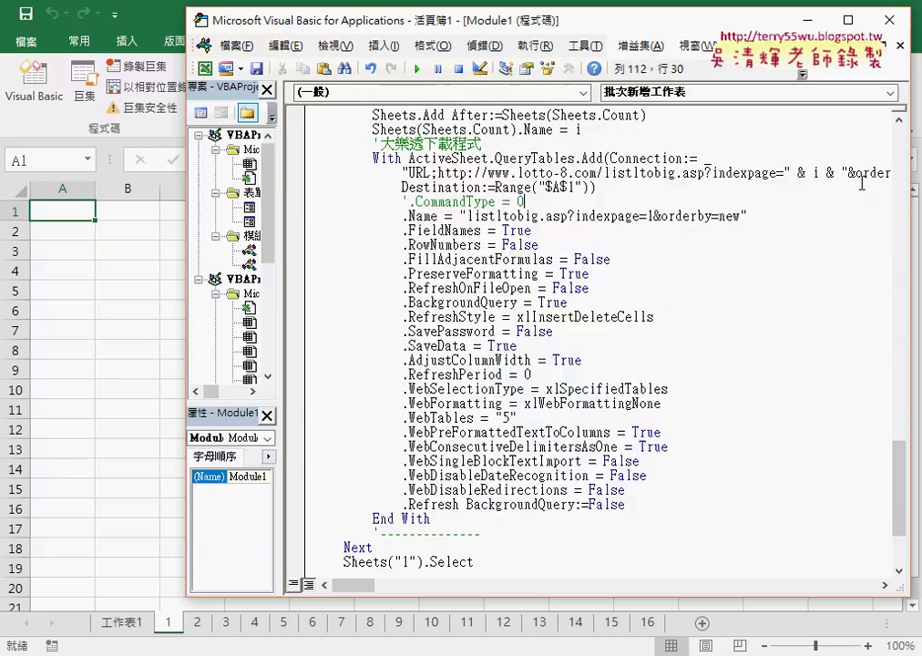
drag(845, 171, 786, 173)
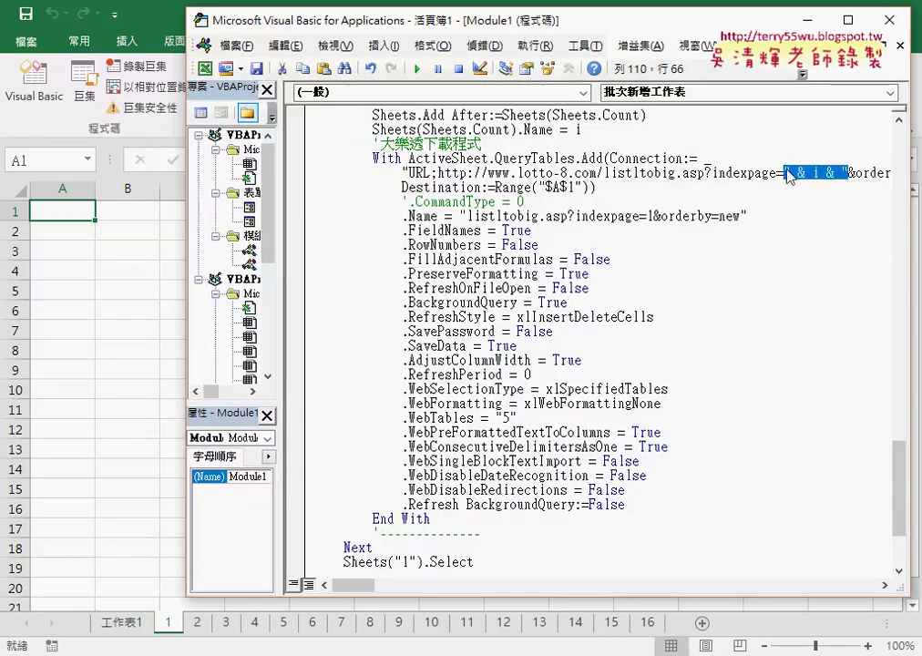
scroll(788, 176, down, 1)
scroll(654, 417, down, 2)
click(418, 504)
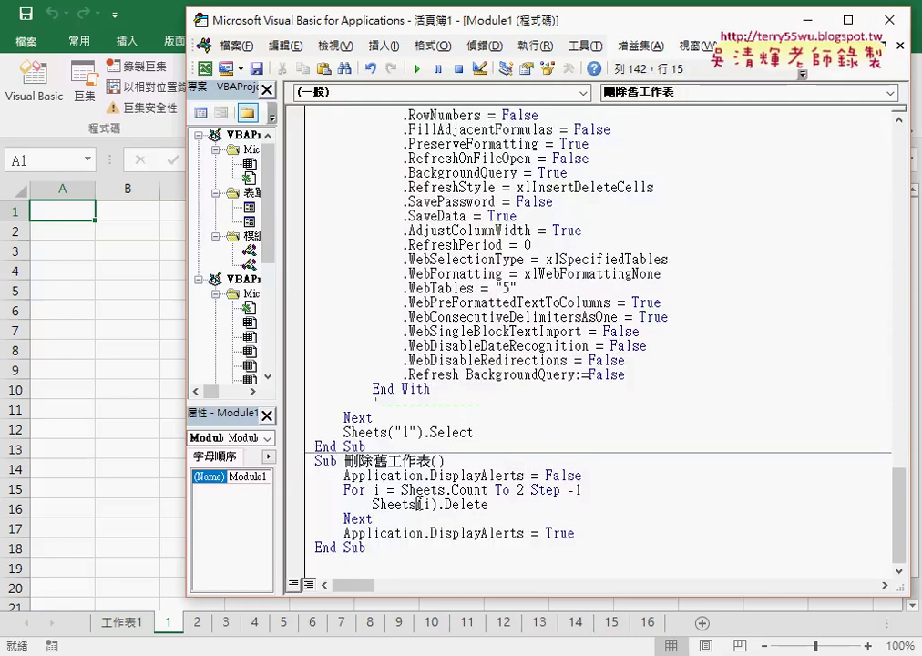
Run 刪除舊工作表 to remove the old numbered sheets
click(418, 70)
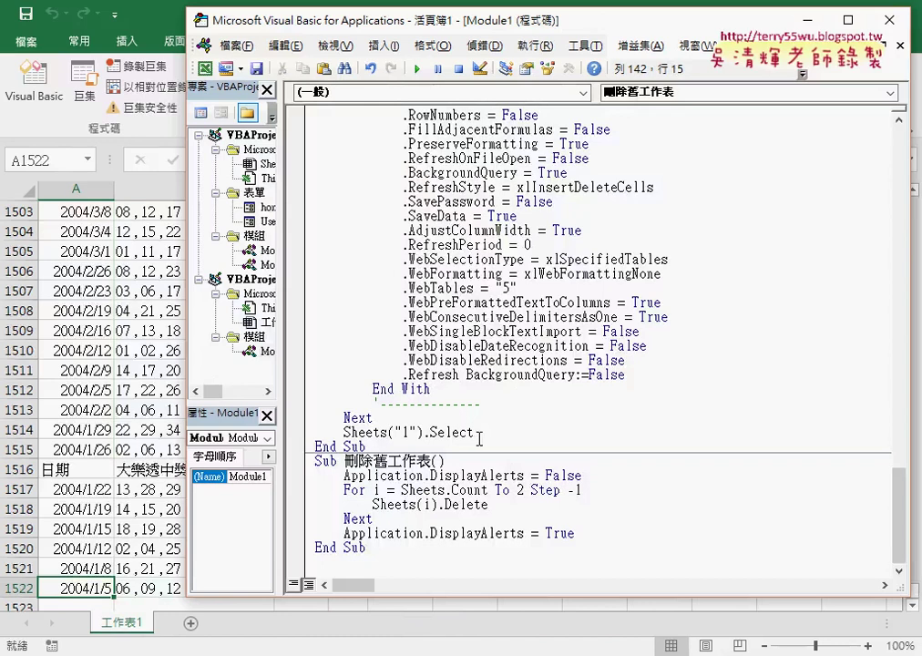
scroll(455, 401, up, 2)
scroll(437, 374, up, 4)
Step through 批次新增工作表 with F8, let it run to completion, then view sheet 2
click(430, 359)
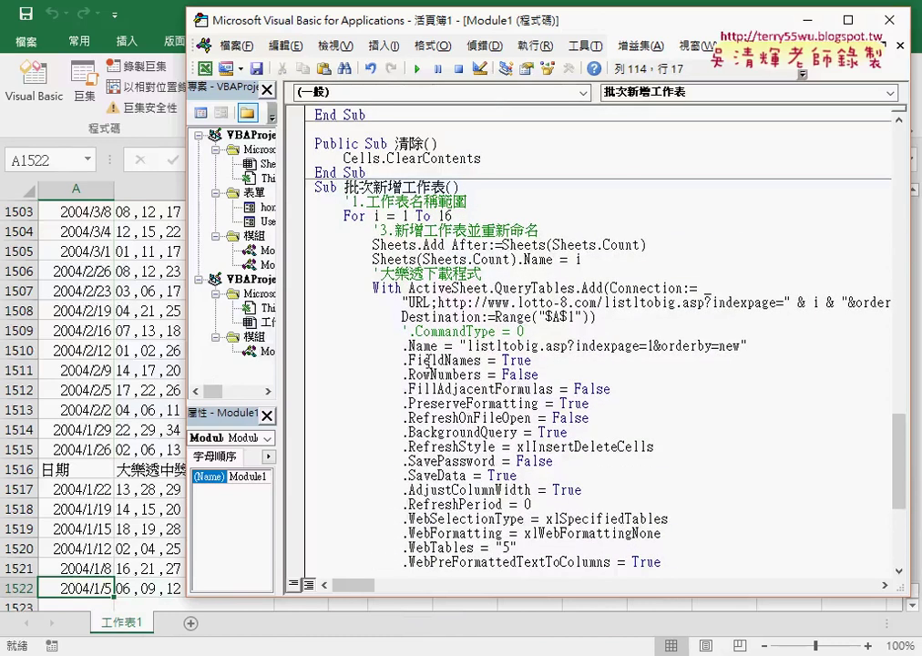
key(F8)
key(F8)
key(F8)
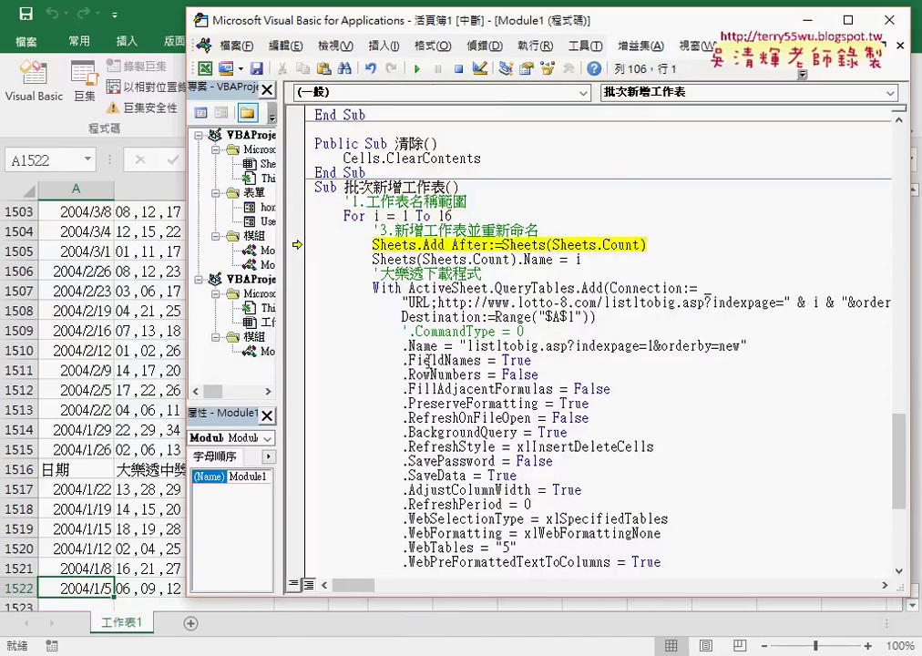
key(F8)
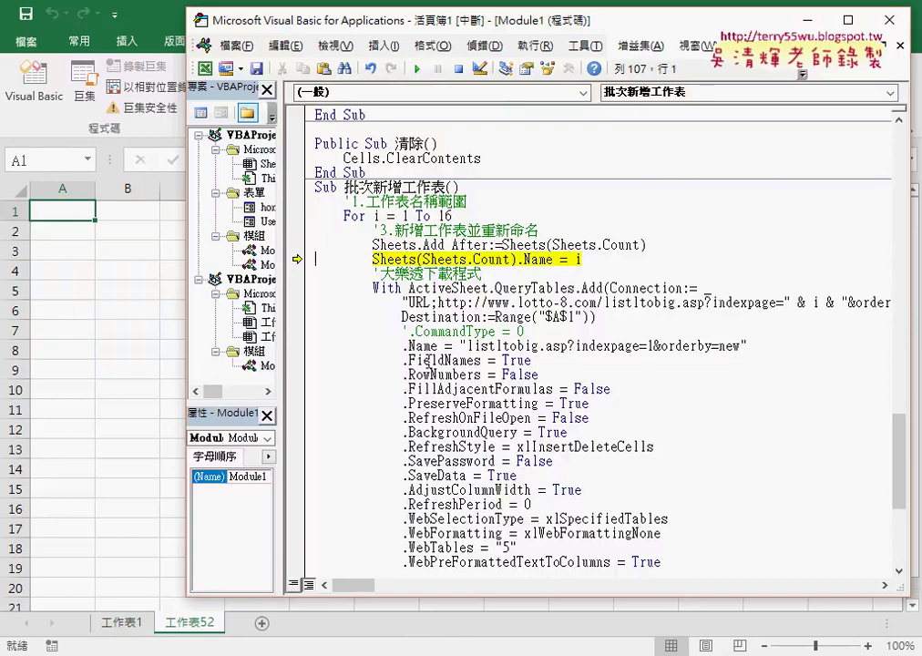
key(F8)
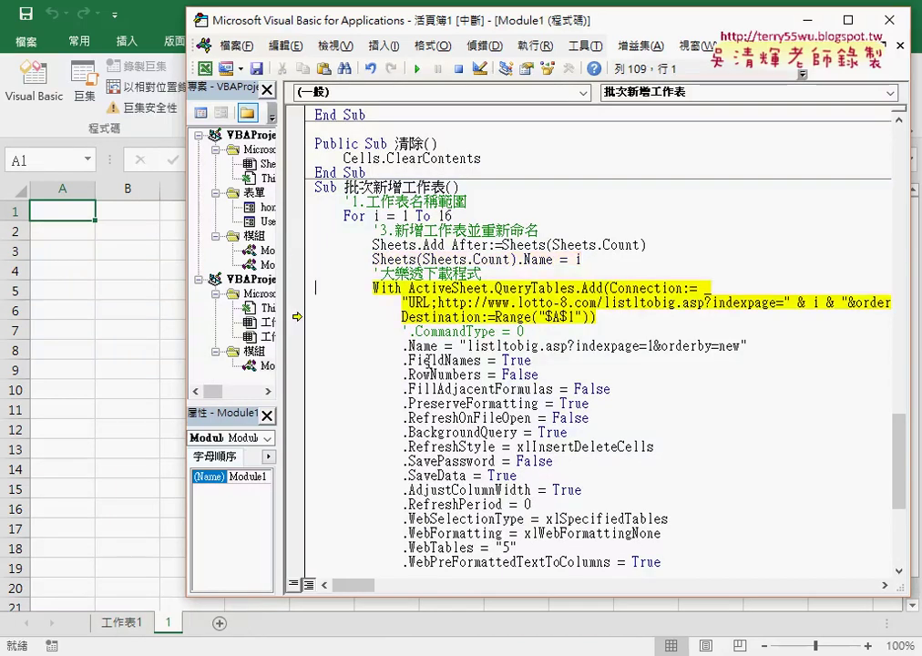
key(F8)
key(F8)
key(F8)
key(F8)
key(F8)
key(F8)
key(F8)
key(F8)
key(F8)
key(F8)
key(F8)
key(F8)
key(F8)
key(F8)
key(F8)
key(F8)
key(F8)
key(F8)
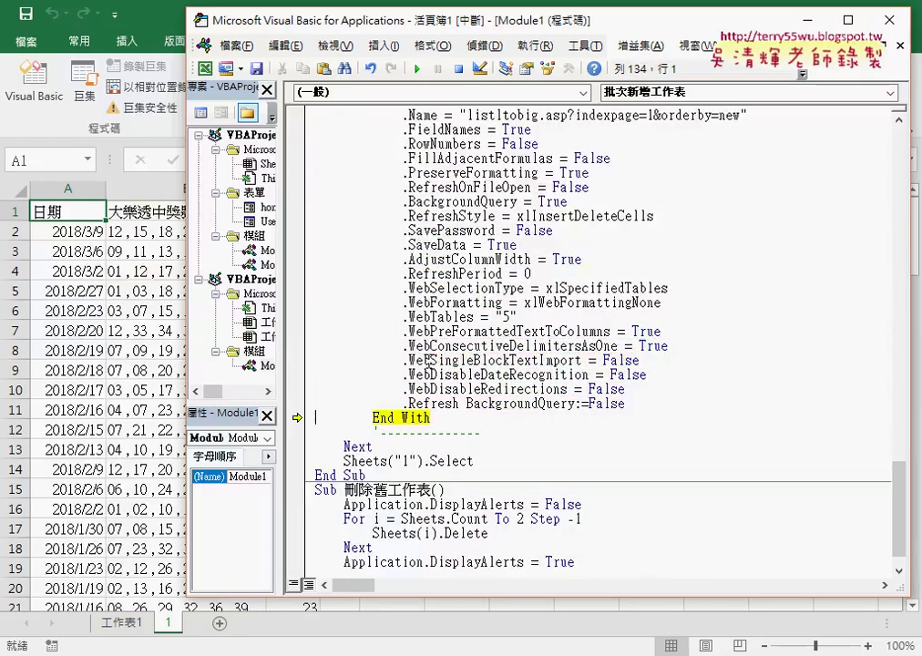
key(F8)
key(F8)
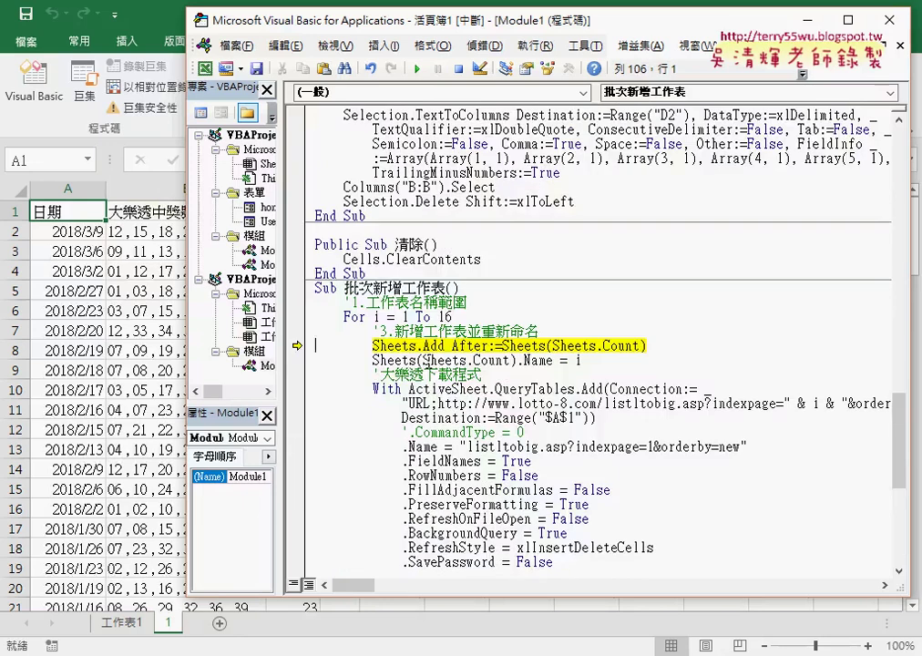
key(F8)
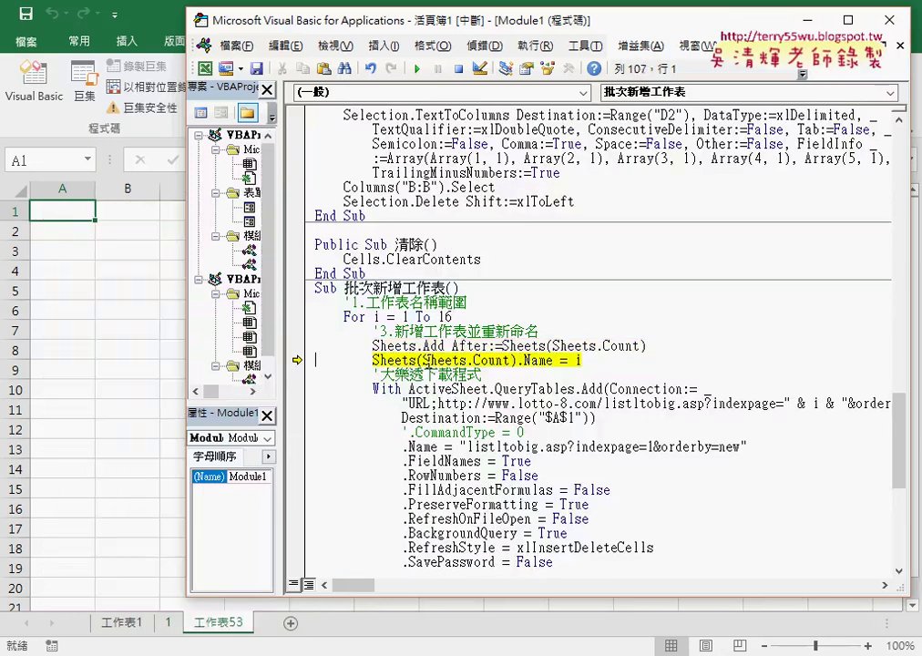
key(F8)
key(F8)
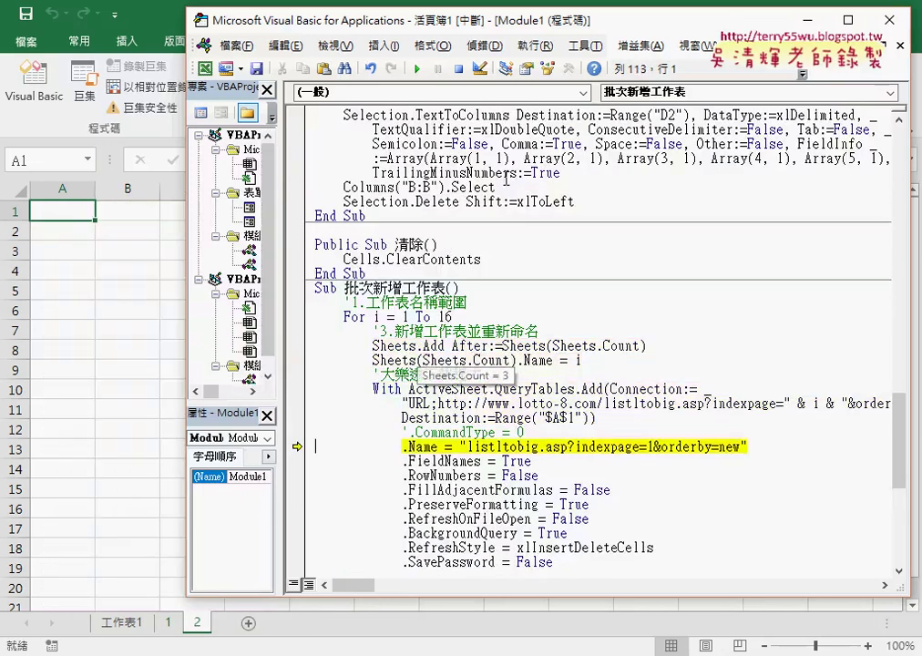
click(414, 71)
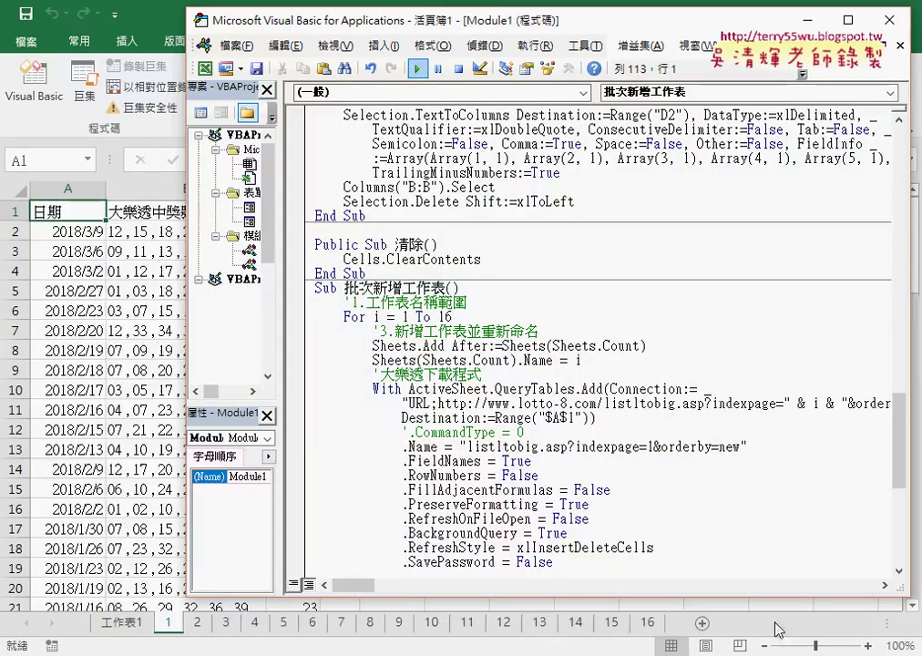
click(197, 624)
Check sheets 3 through 9, then return to sheet 1 and select column B of winning numbers
click(226, 624)
click(255, 624)
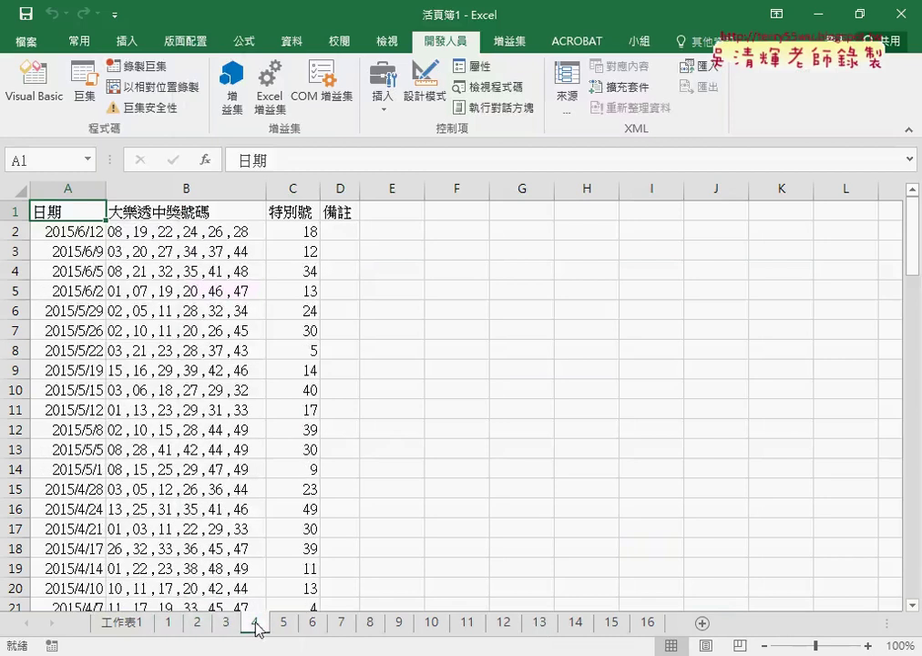
click(290, 625)
click(314, 626)
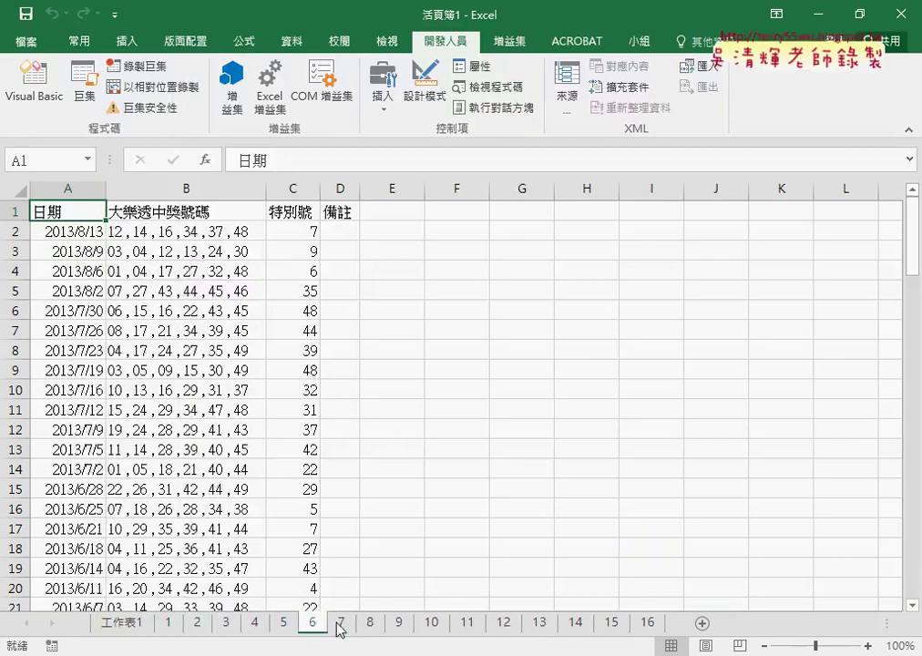
click(340, 626)
click(370, 626)
click(399, 625)
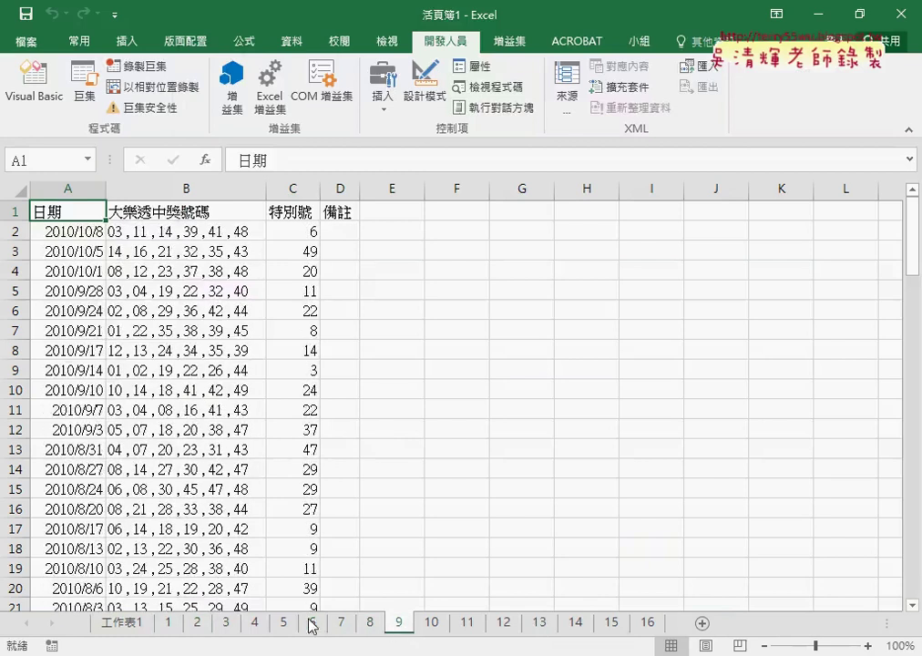
click(168, 624)
click(161, 189)
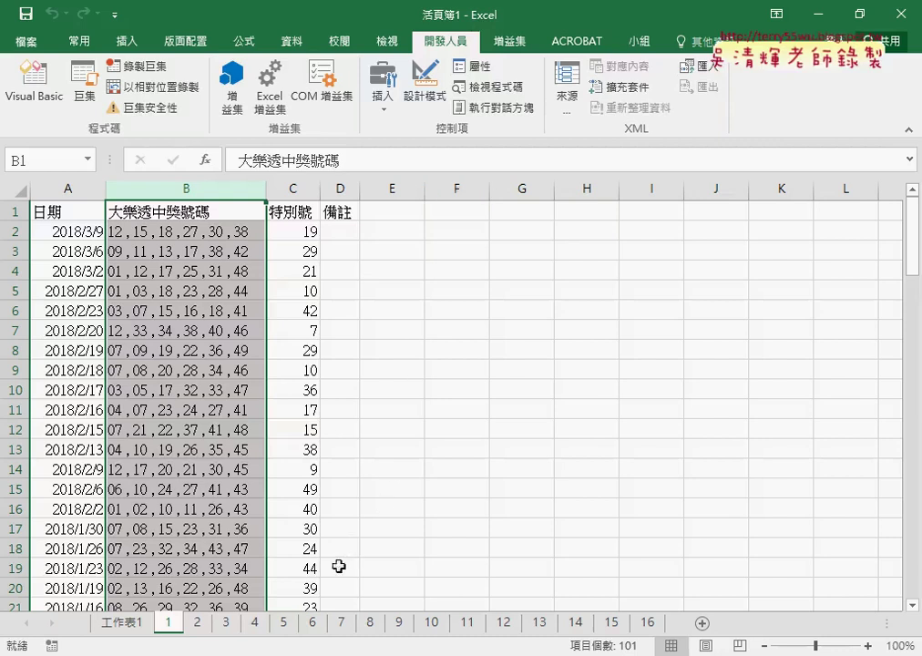
In the Google Docs notes, add a blank line below .Name = i, indented one level
click(325, 543)
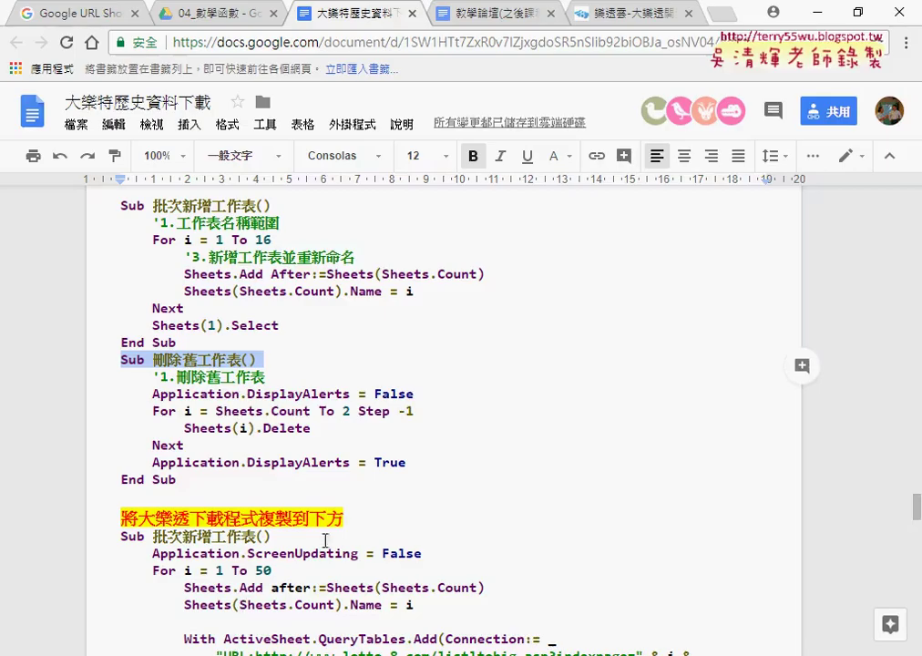
drag(178, 480, 102, 362)
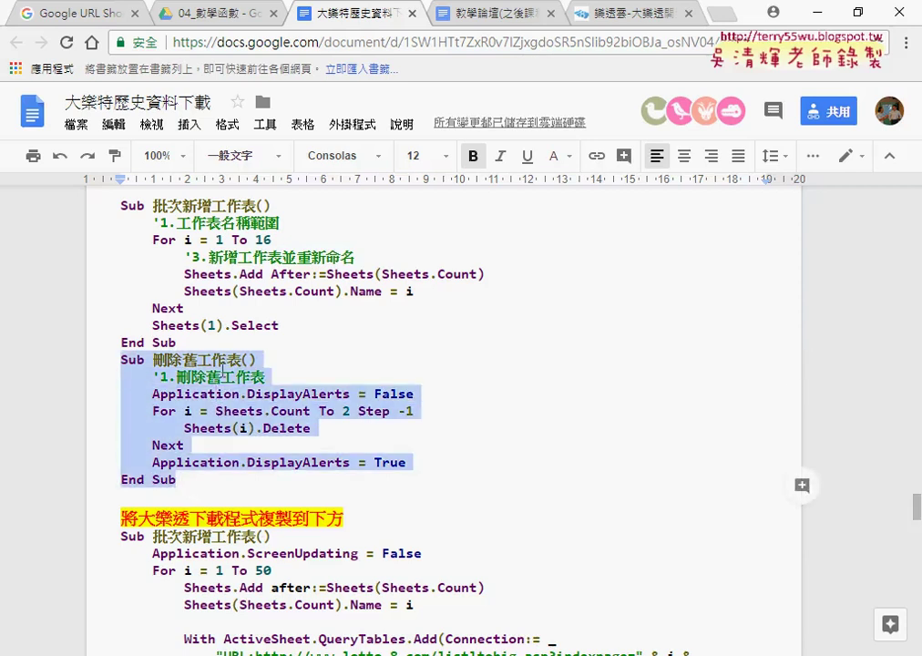
click(422, 289)
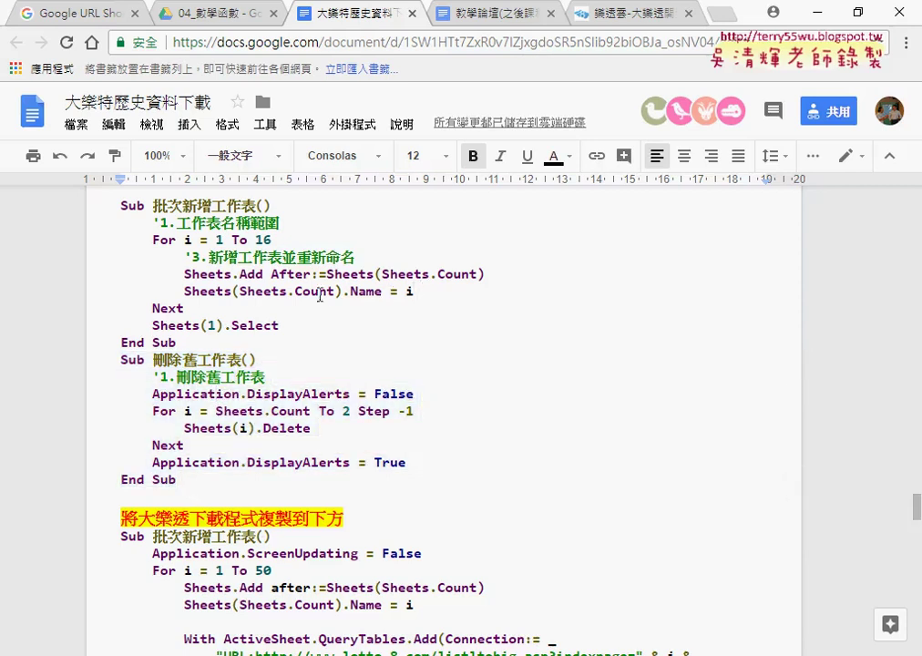
key(Return)
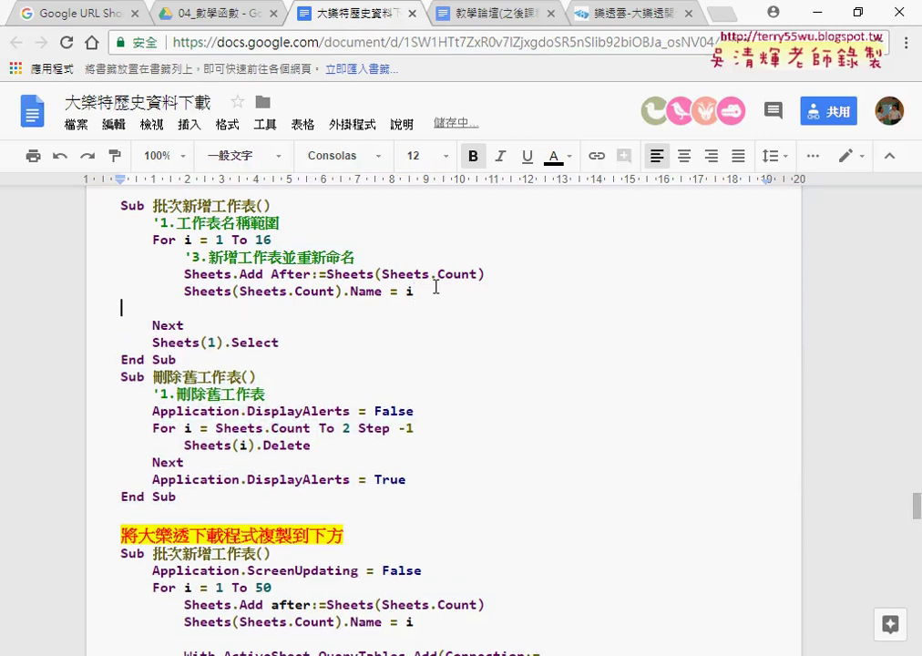
double_click(123, 307)
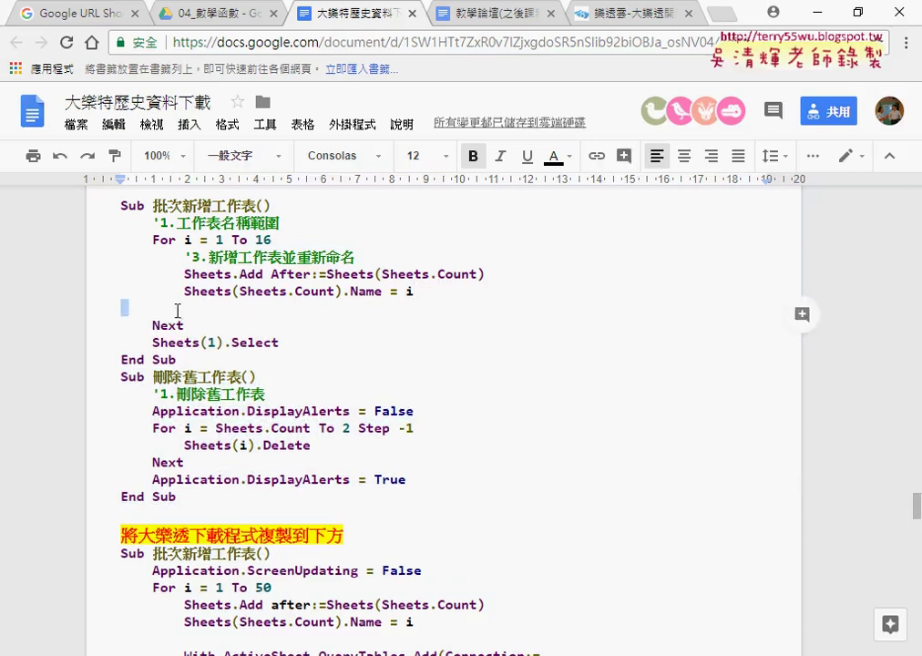
click(191, 308)
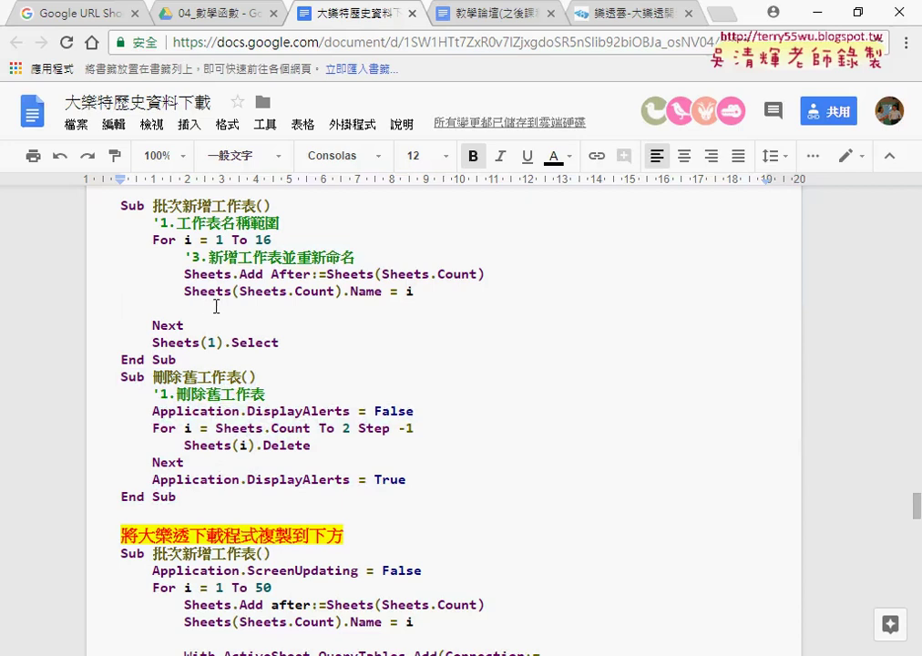
key(Tab)
key(Tab)
key(BackSpace)
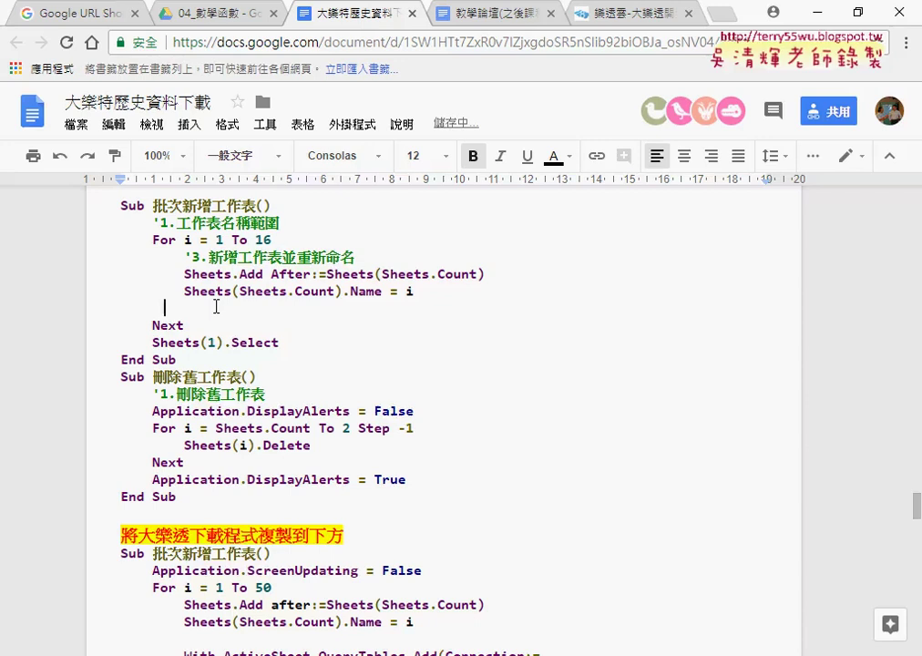